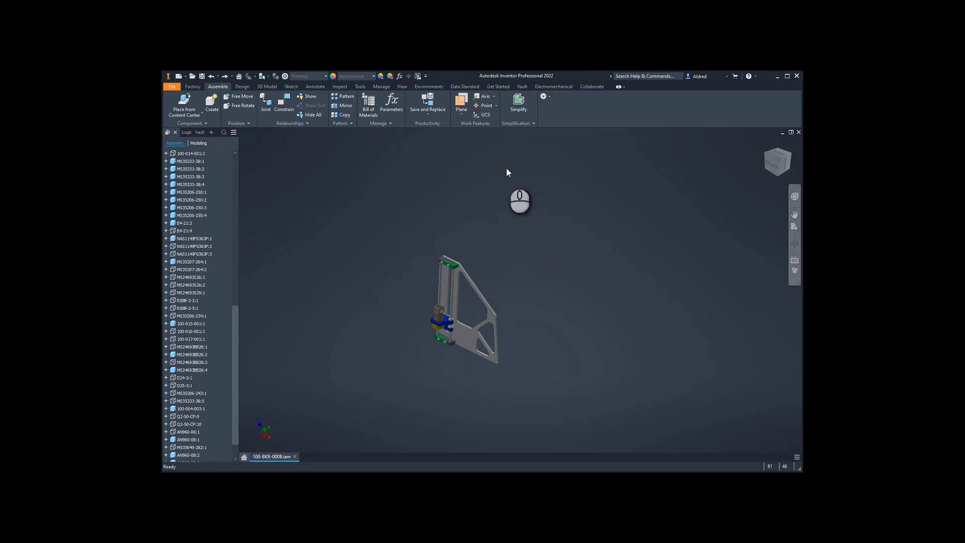
Step: Locate the large cutout side plate's entry in the assembly browser
{"action": "middle_click_drag", "start_coordinate": [463, 297], "coordinate": [412, 268]}
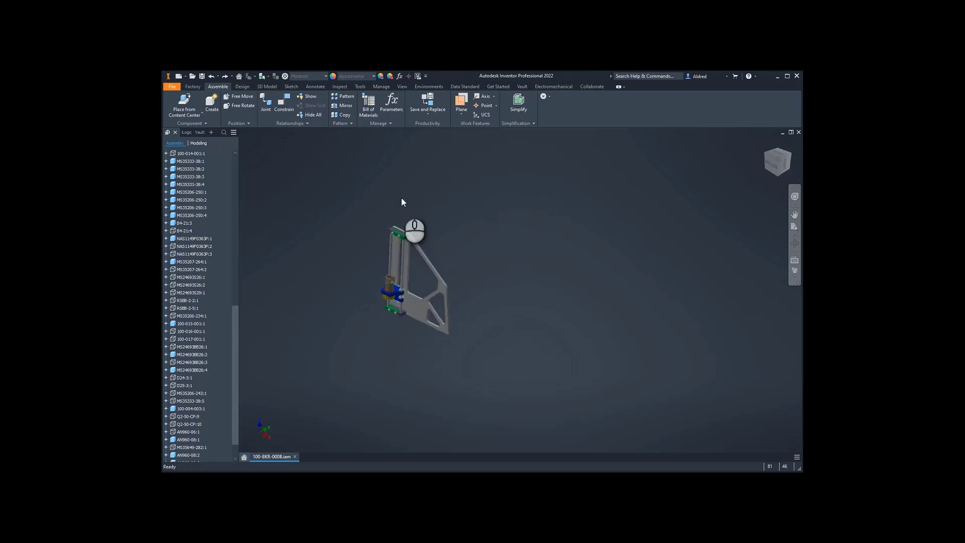
{"action": "left_click", "coordinate": [411, 262]}
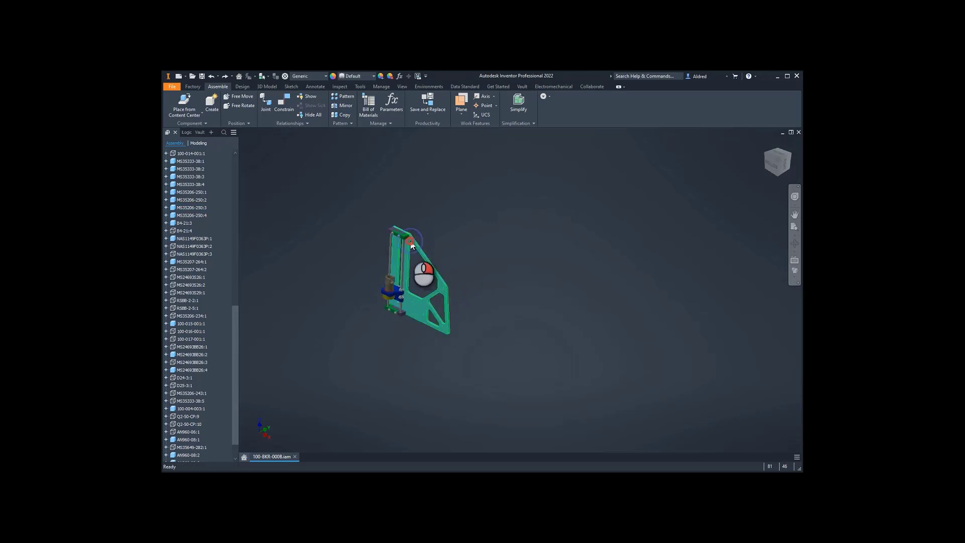
{"action": "right_click", "coordinate": [411, 244]}
{"action": "left_click", "coordinate": [384, 225]}
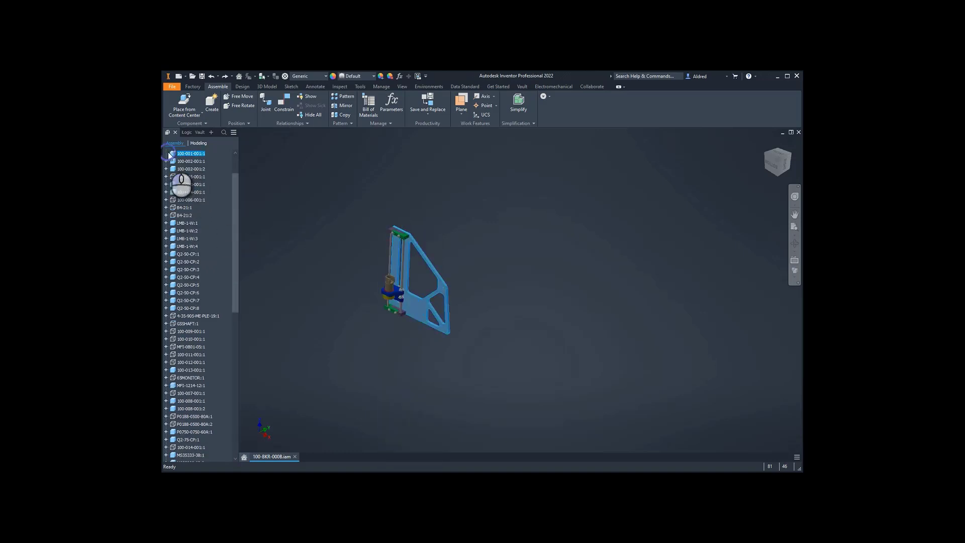
Step: Examine the mate constraints listed under component 100-001-001:1, highlighting them one after another in the model
{"action": "left_click", "coordinate": [166, 153]}
{"action": "left_click", "coordinate": [190, 200]}
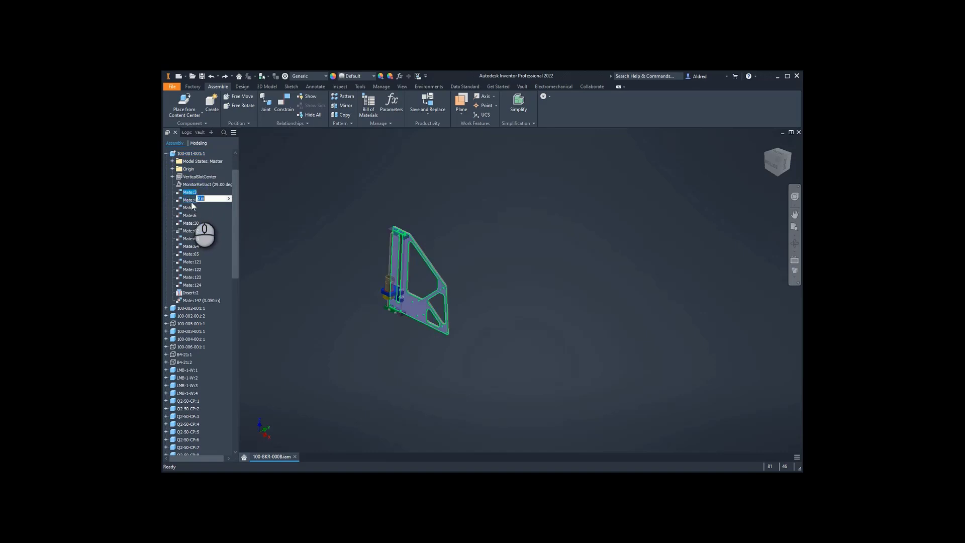
{"action": "left_click", "coordinate": [190, 208]}
{"action": "left_click", "coordinate": [189, 215]}
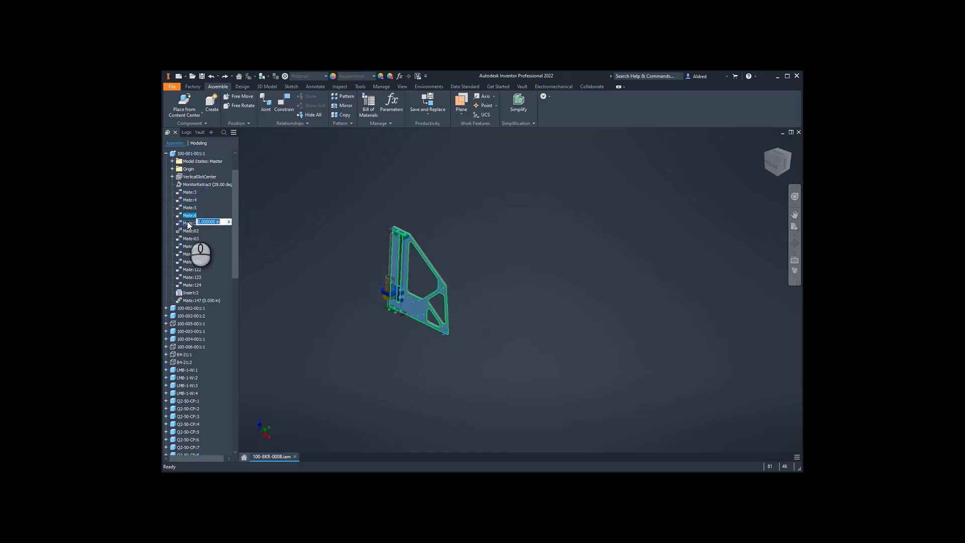
{"action": "left_click", "coordinate": [190, 223]}
{"action": "left_click", "coordinate": [190, 230]}
{"action": "left_click", "coordinate": [257, 274]}
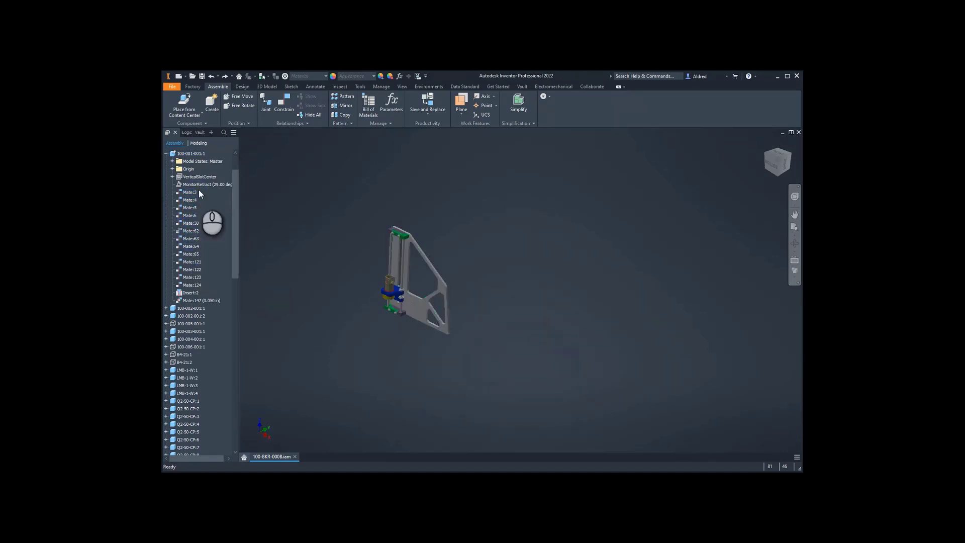
{"action": "left_click", "coordinate": [167, 153]}
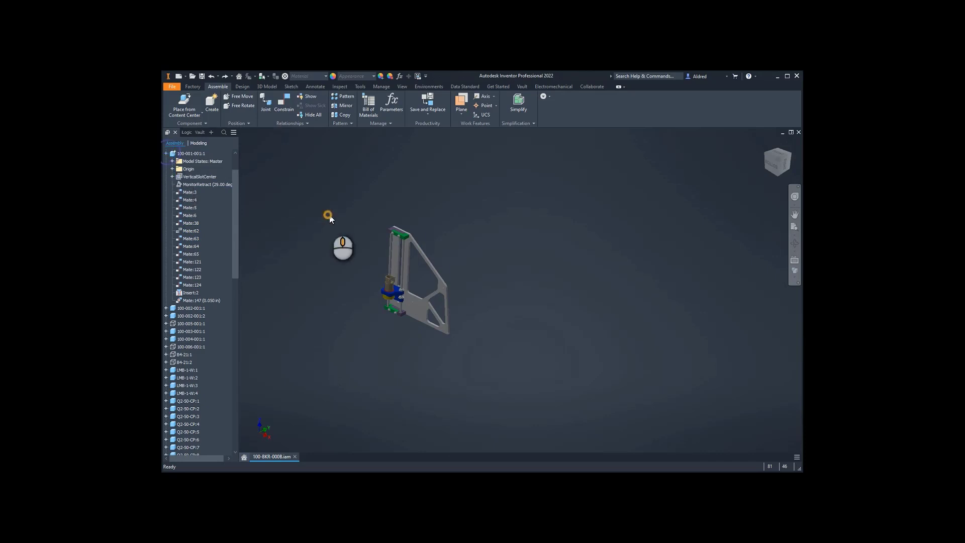
{"action": "scroll", "coordinate": [440, 271], "scroll_direction": "up", "scroll_amount": 4}
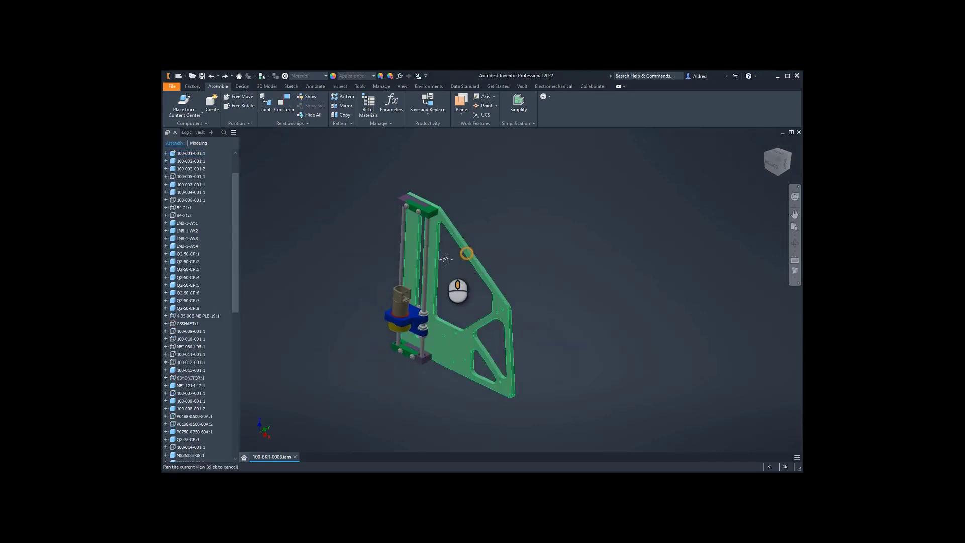
{"action": "middle_click_drag", "start_coordinate": [450, 251], "coordinate": [386, 263]}
{"action": "left_click", "coordinate": [340, 116]}
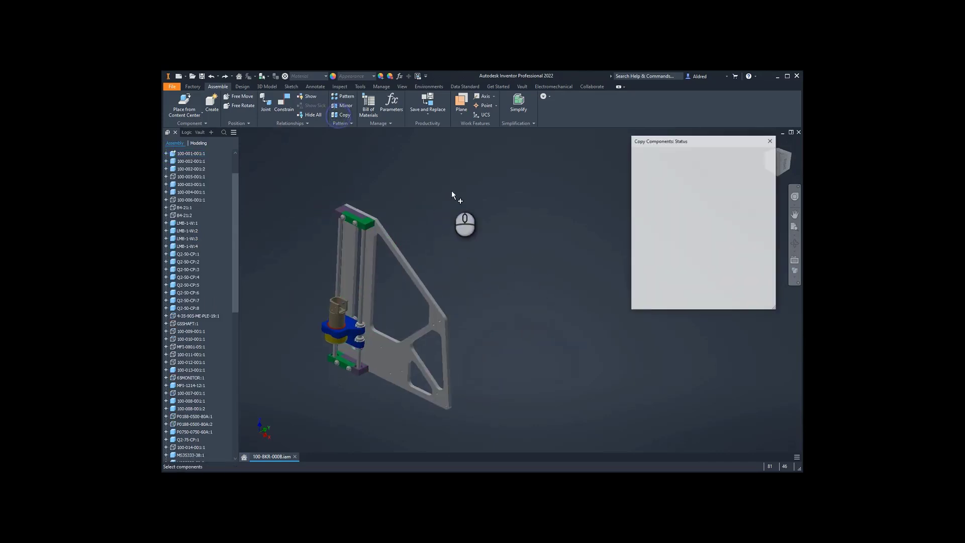
{"action": "left_click", "coordinate": [367, 251]}
{"action": "left_click", "coordinate": [356, 215]}
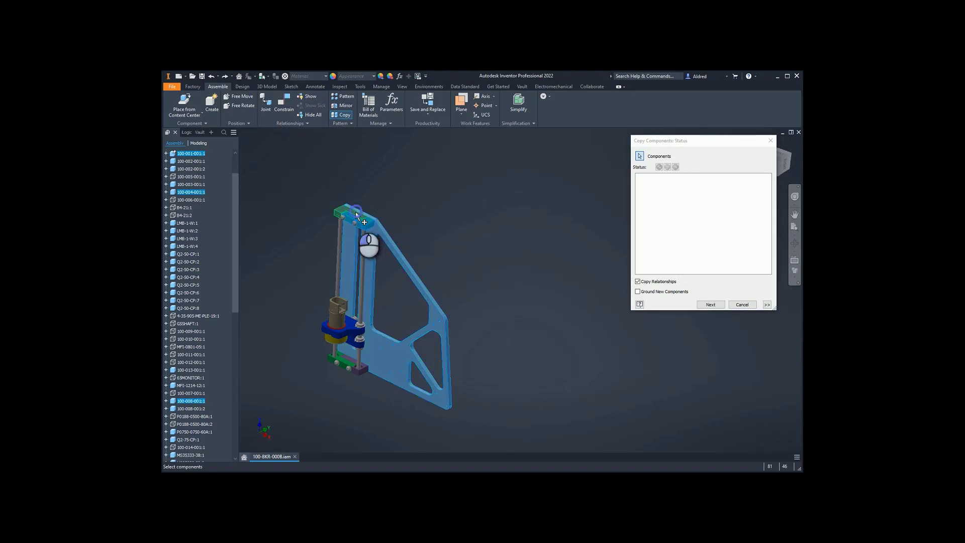
{"action": "left_click", "coordinate": [339, 239]}
{"action": "left_click", "coordinate": [364, 252]}
{"action": "middle_click_drag", "start_coordinate": [469, 301], "coordinate": [486, 244]}
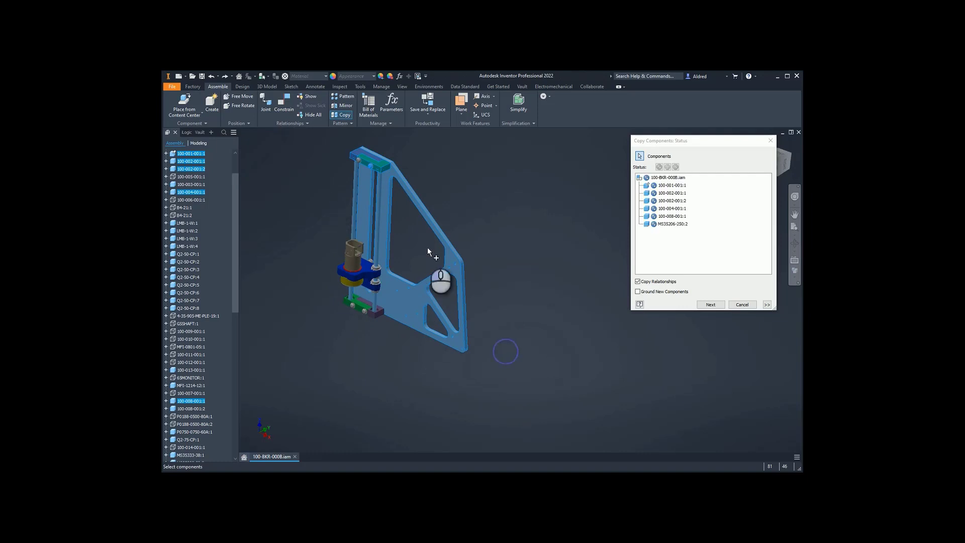
{"action": "middle_click_drag", "start_coordinate": [427, 247], "coordinate": [435, 271]}
{"action": "left_click", "coordinate": [742, 304]}
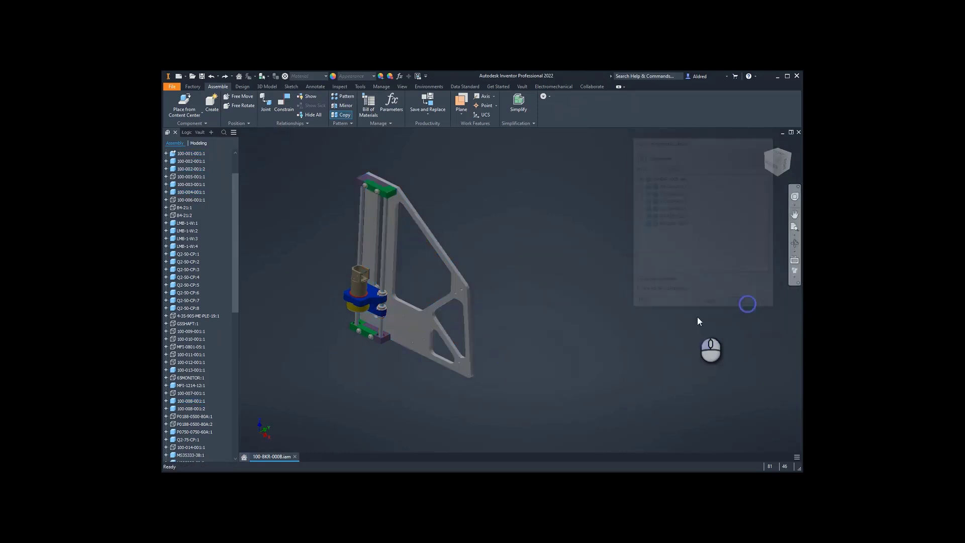
Step: Select all visible components of the assembly and start the Copy command for them with Copy Relationships enabled
{"action": "middle_click_drag", "start_coordinate": [698, 316], "coordinate": [520, 330], "text": "shift"}
{"action": "left_click_drag", "start_coordinate": [532, 438], "coordinate": [283, 161]}
{"action": "left_click", "coordinate": [344, 114]}
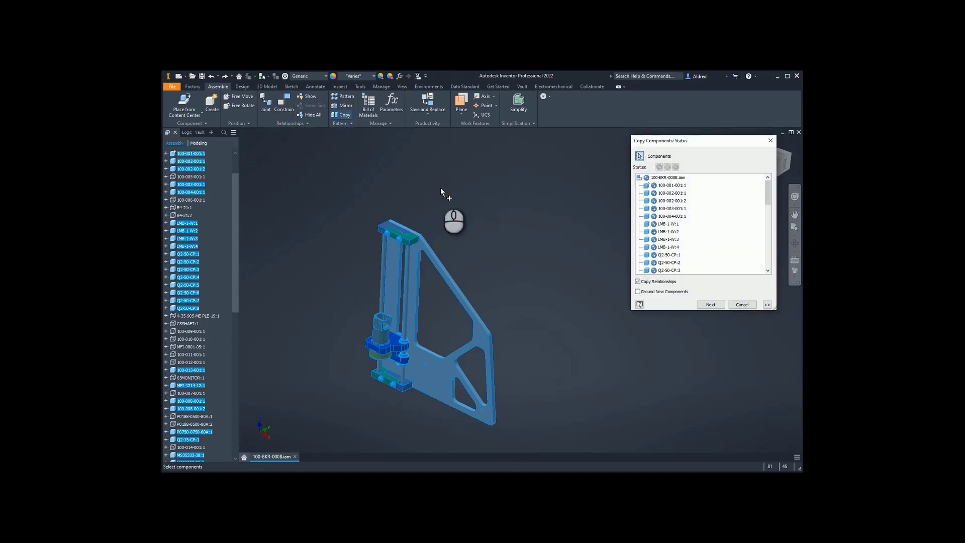
{"action": "left_click_drag", "start_coordinate": [700, 144], "coordinate": [582, 119]}
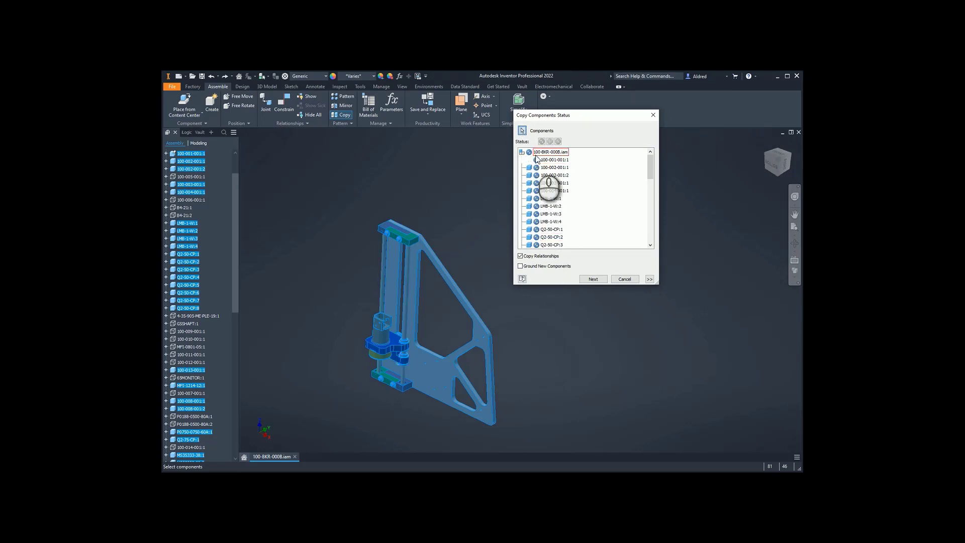
Step: Cycle component 100-001-001:1 through the available copy statuses and leave it set to reuse
{"action": "left_click", "coordinate": [538, 162]}
{"action": "left_click", "coordinate": [536, 160]}
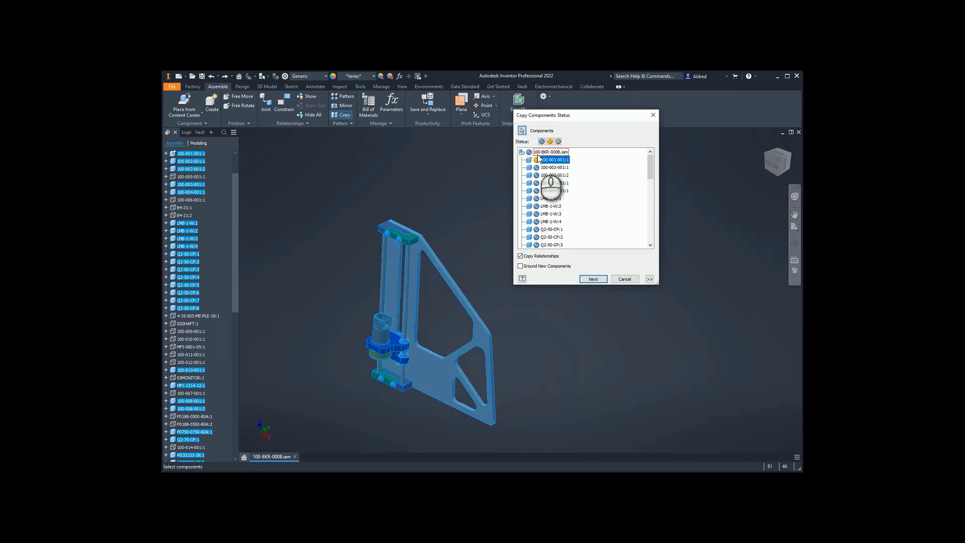
{"action": "left_click_drag", "start_coordinate": [561, 116], "coordinate": [559, 143]}
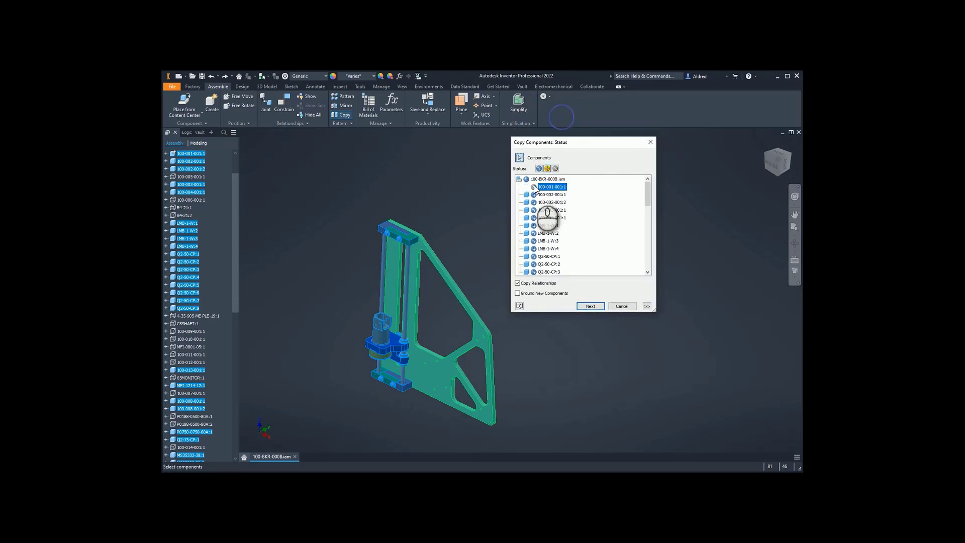
{"action": "left_click", "coordinate": [535, 189]}
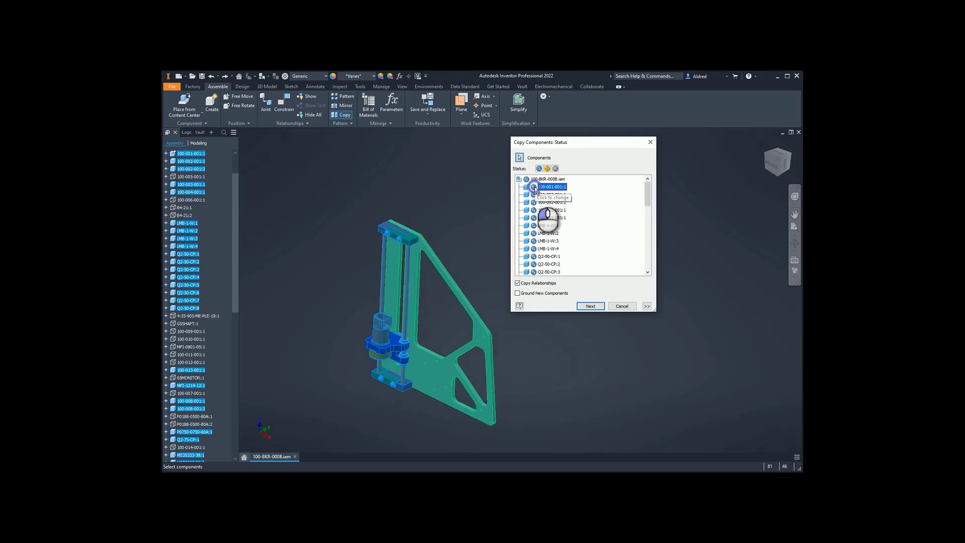
{"action": "left_click", "coordinate": [534, 187]}
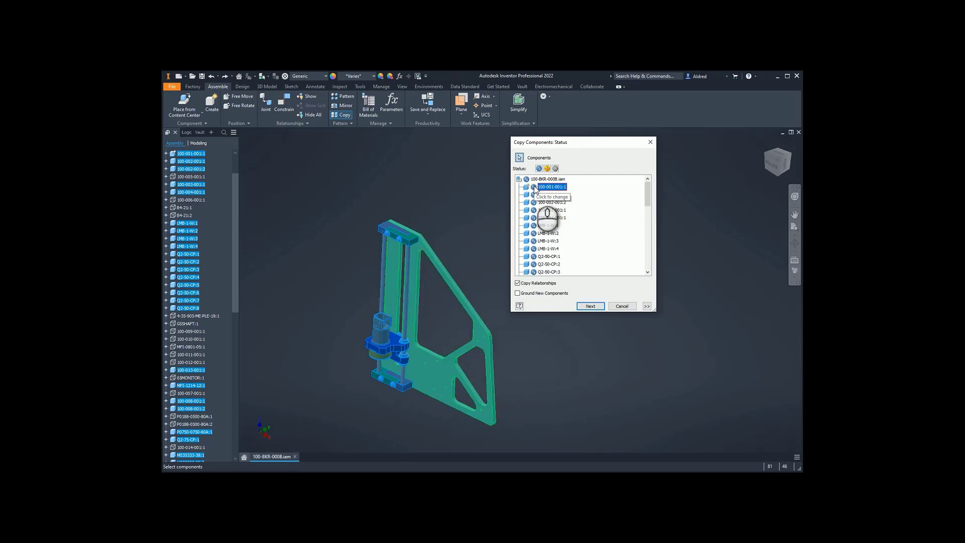
{"action": "left_click", "coordinate": [534, 188]}
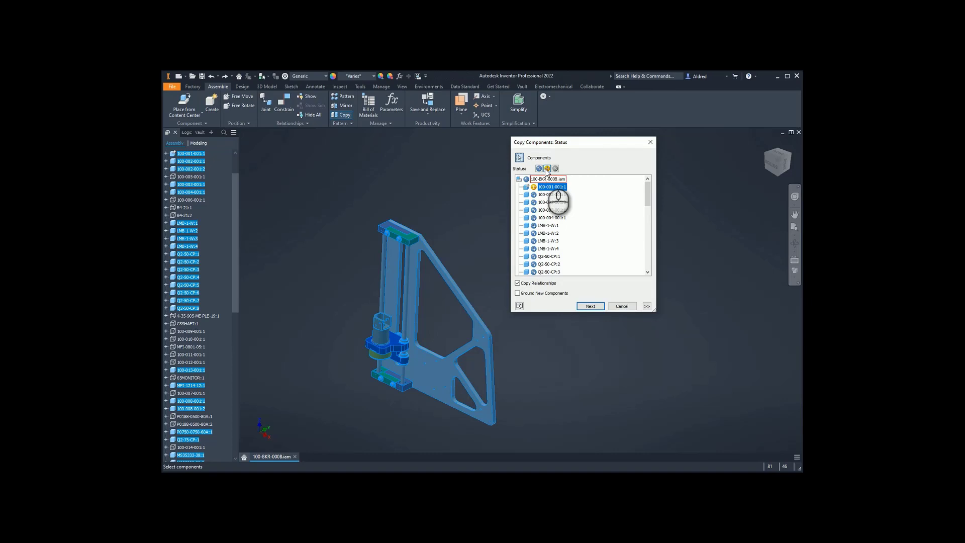
{"action": "left_click", "coordinate": [540, 187]}
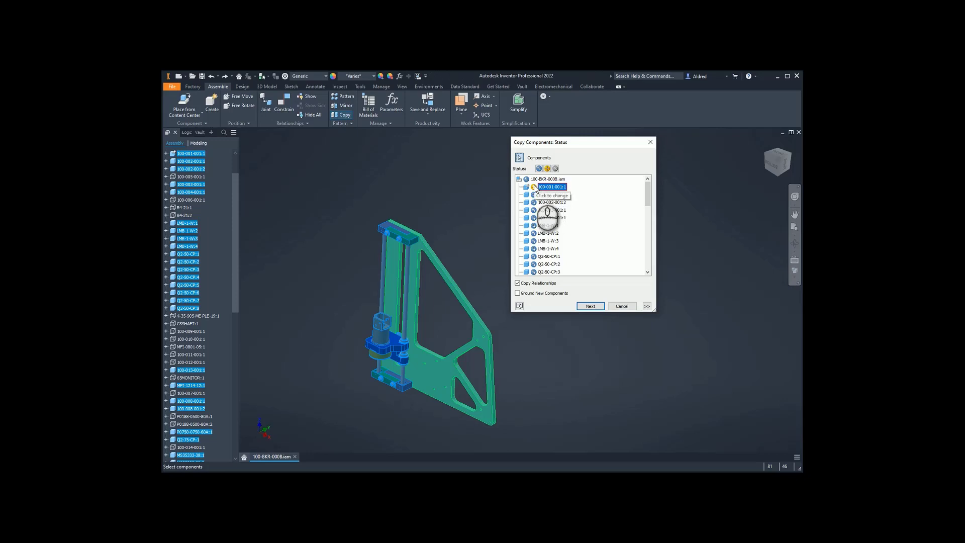
{"action": "left_click_drag", "start_coordinate": [543, 142], "coordinate": [537, 139]}
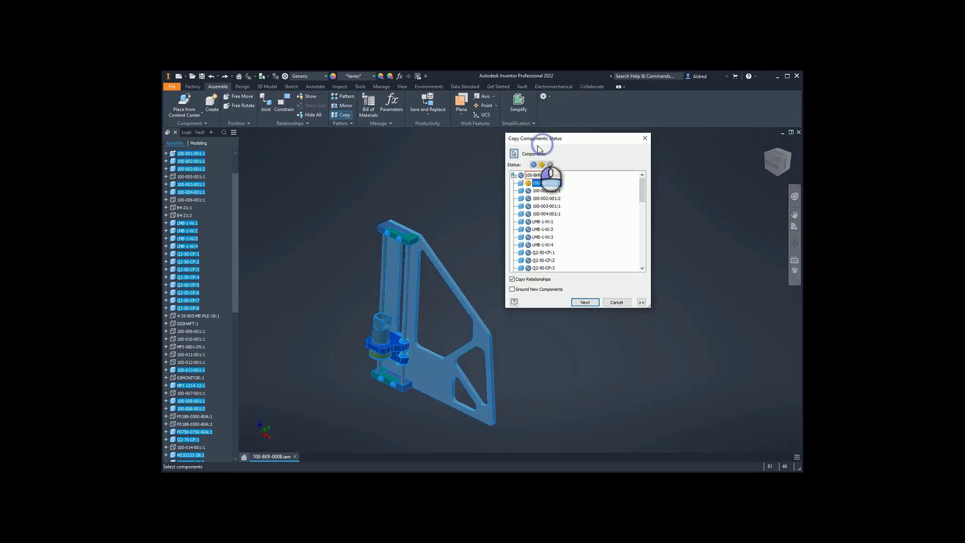
Step: Toggle the status of 100-002-001:2 and of the whole top-level assembly, returning all components to the copy status
{"action": "left_click", "coordinate": [528, 198]}
{"action": "left_click", "coordinate": [528, 200]}
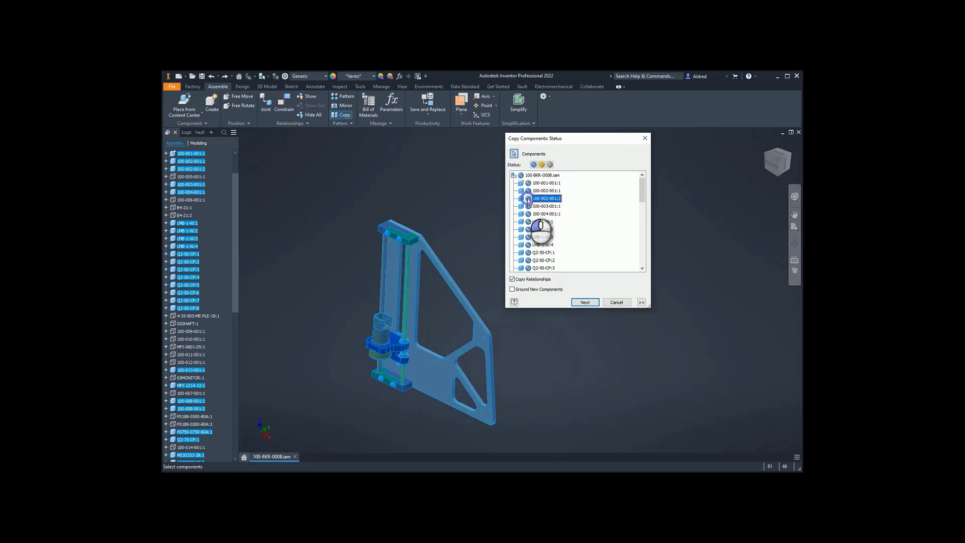
{"action": "left_click", "coordinate": [521, 175]}
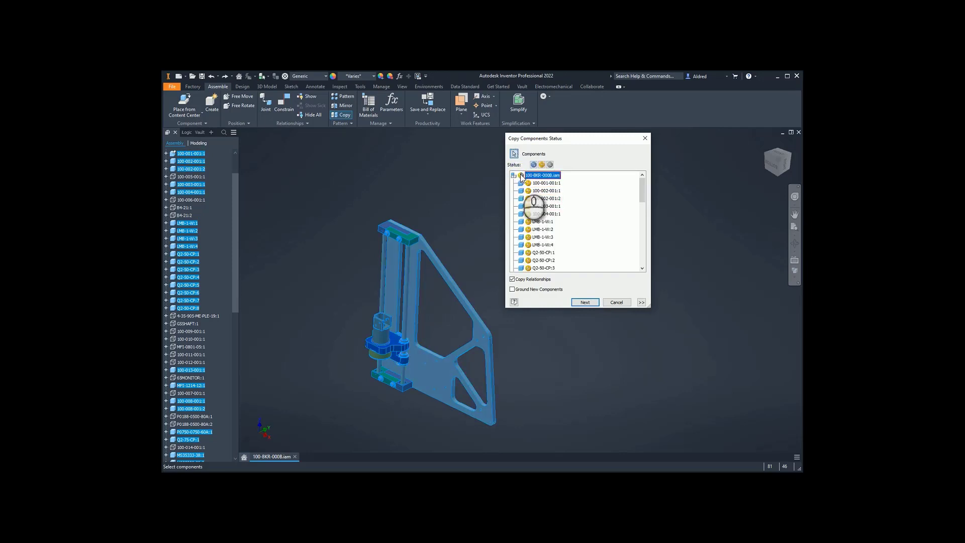
{"action": "left_click", "coordinate": [521, 176]}
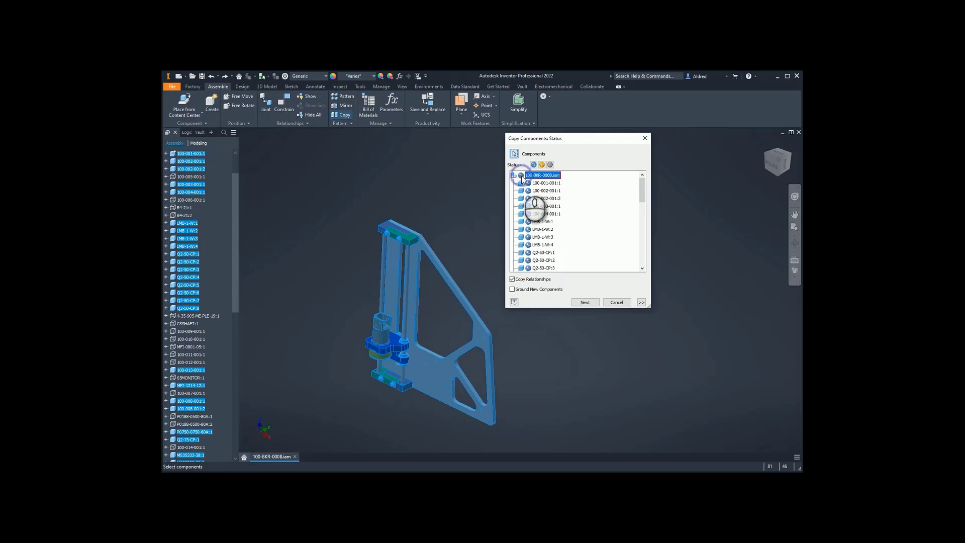
{"action": "scroll", "coordinate": [568, 236], "scroll_direction": "down", "scroll_amount": 5}
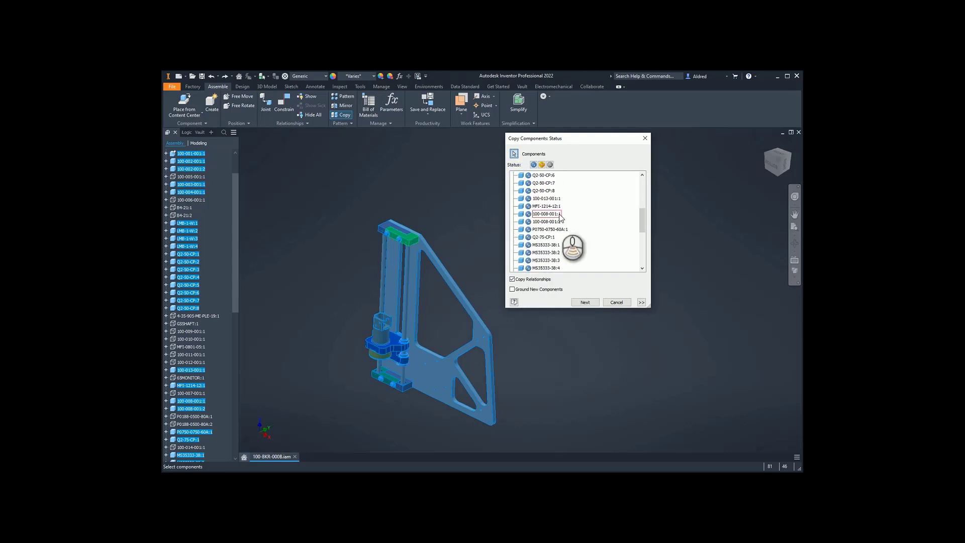
{"action": "scroll", "coordinate": [560, 217], "scroll_direction": "up", "scroll_amount": 5}
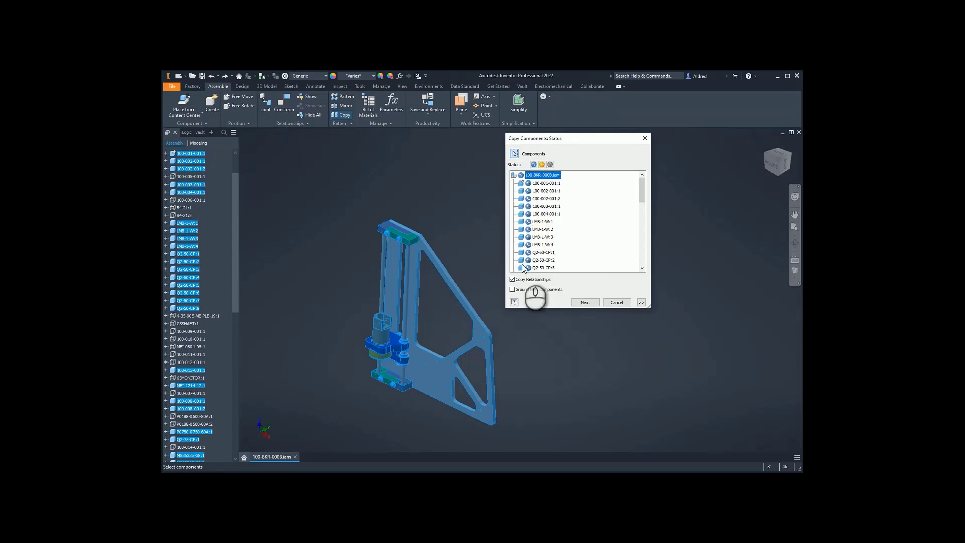
Step: Examine the relationships listed under bearing component LMB-1-W:1 in the assembly browser
{"action": "middle_click_drag", "start_coordinate": [405, 295], "coordinate": [368, 258]}
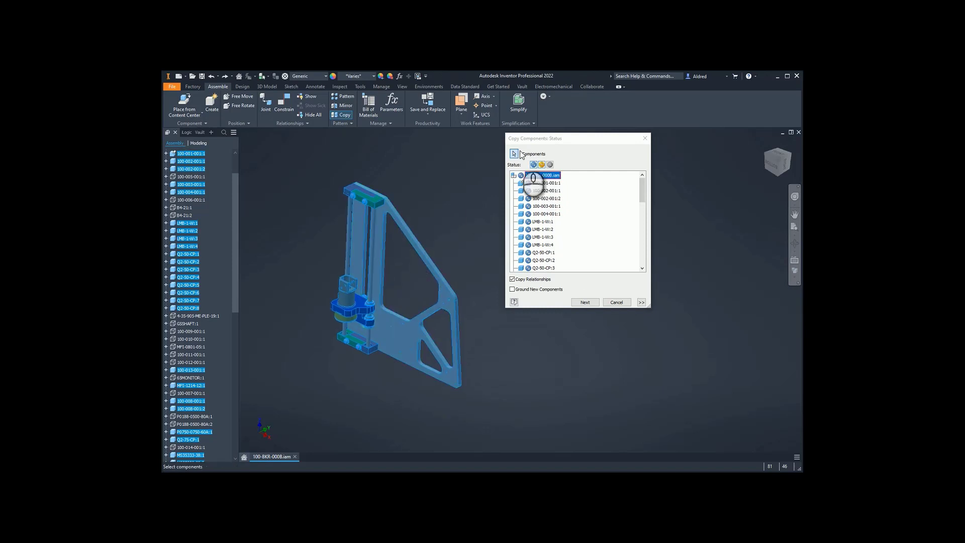
{"action": "middle_click_drag", "start_coordinate": [434, 232], "coordinate": [389, 222]}
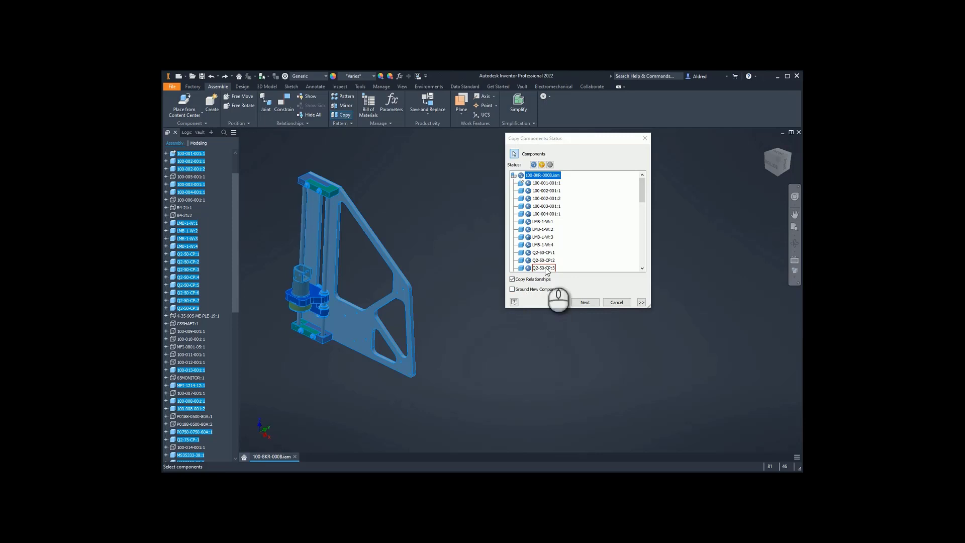
{"action": "double_click", "coordinate": [182, 225]}
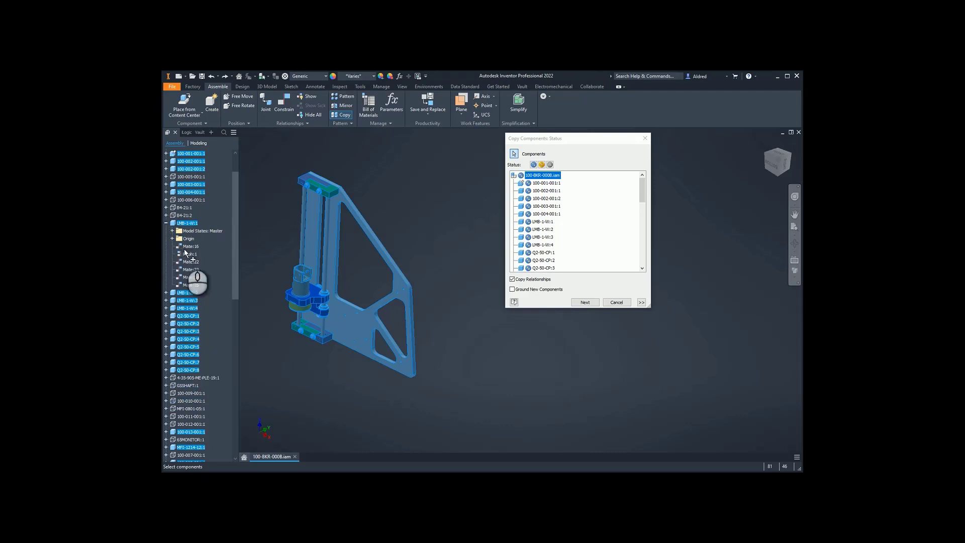
{"action": "middle_click_drag", "start_coordinate": [445, 242], "coordinate": [489, 260]}
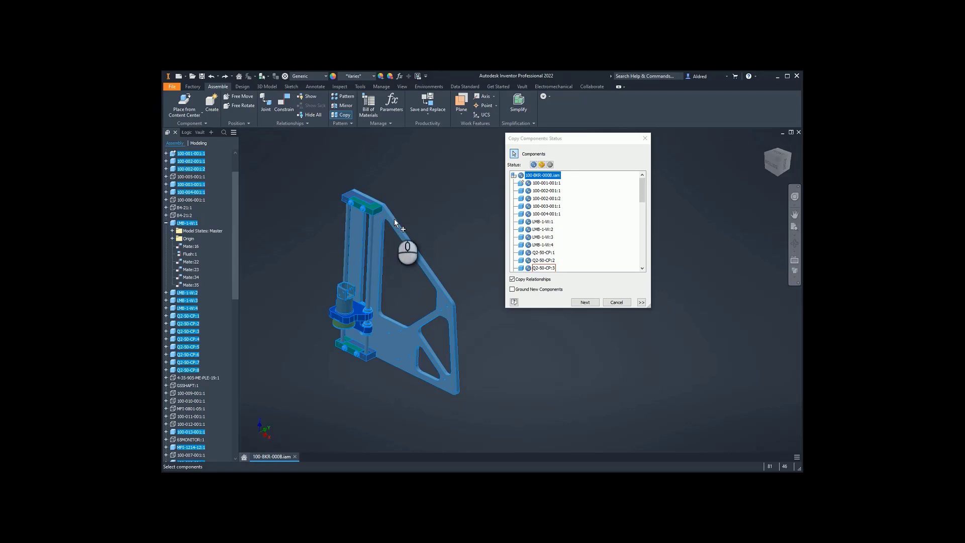
Step: Proceed to the file names of the copied components and rename the file for 100-001-001:1 to 1
{"action": "left_click", "coordinate": [576, 303]}
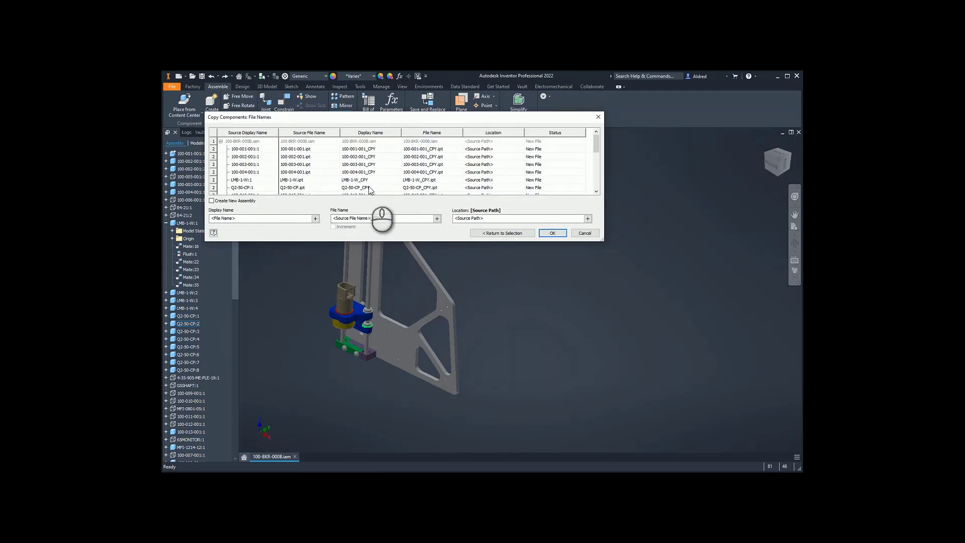
{"action": "left_click_drag", "start_coordinate": [397, 119], "coordinate": [407, 161]}
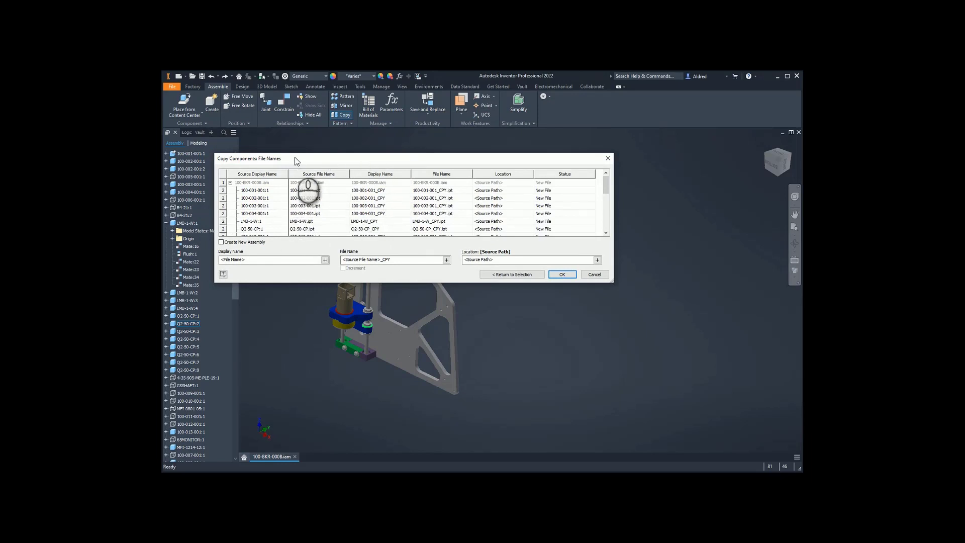
{"action": "left_click", "coordinate": [257, 193]}
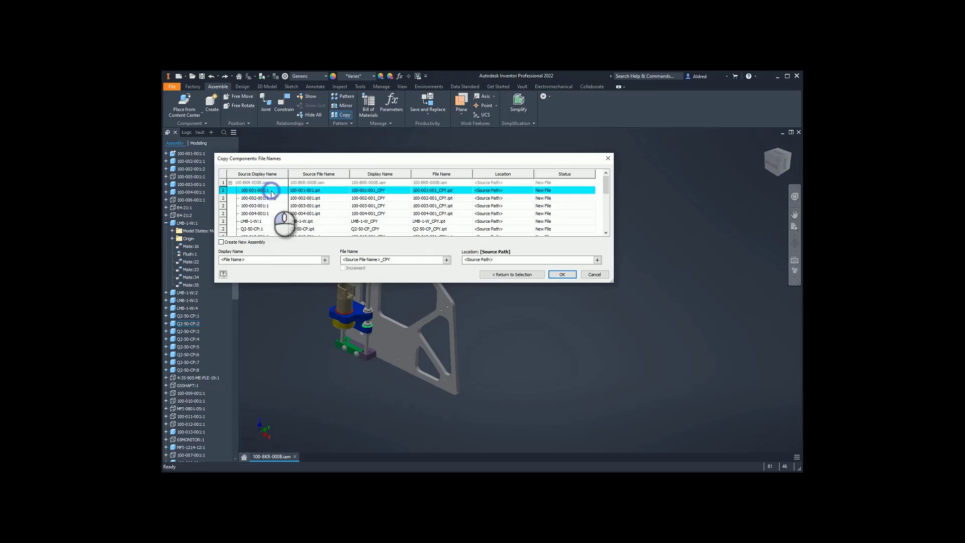
{"action": "left_click", "coordinate": [321, 188]}
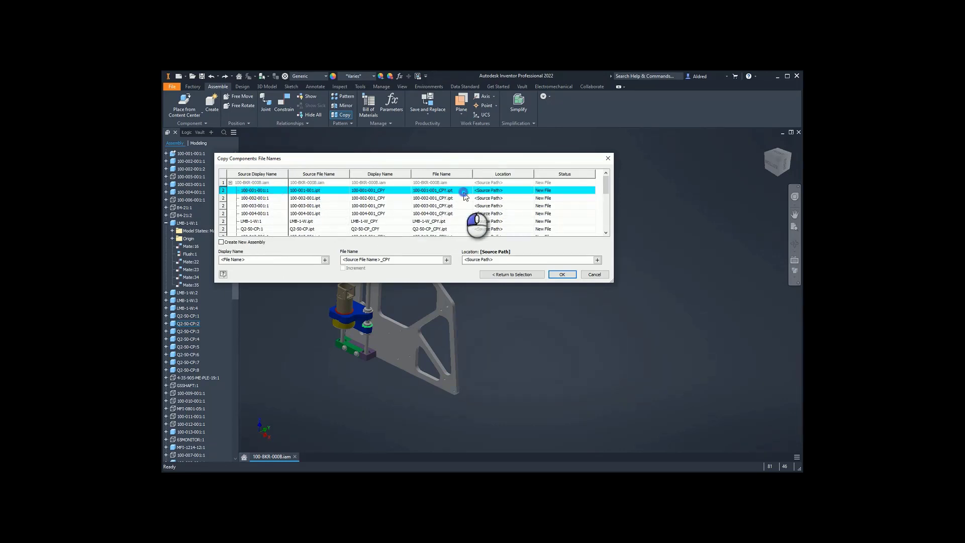
{"action": "left_click", "coordinate": [443, 190]}
{"action": "left_click_drag", "start_coordinate": [431, 190], "coordinate": [462, 191]}
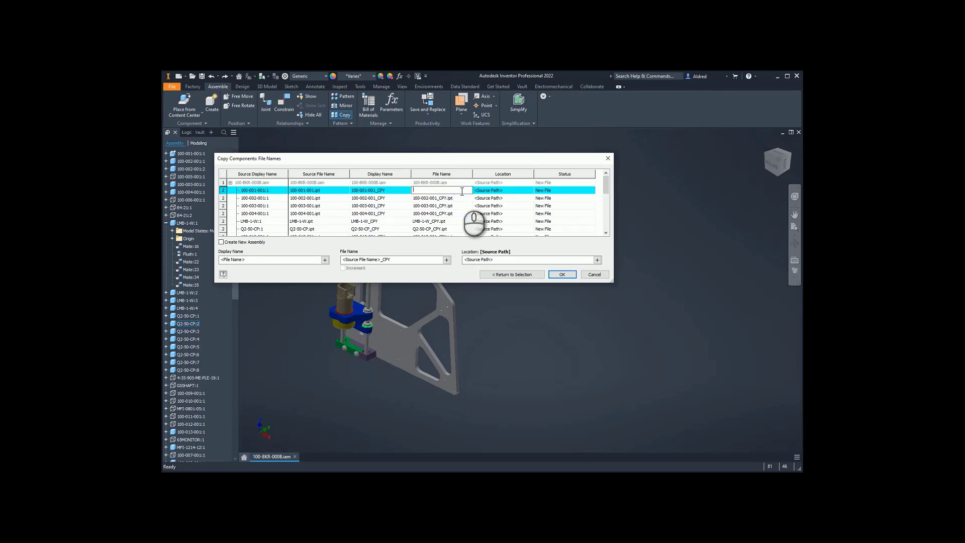
{"action": "left_click", "coordinate": [446, 205]}
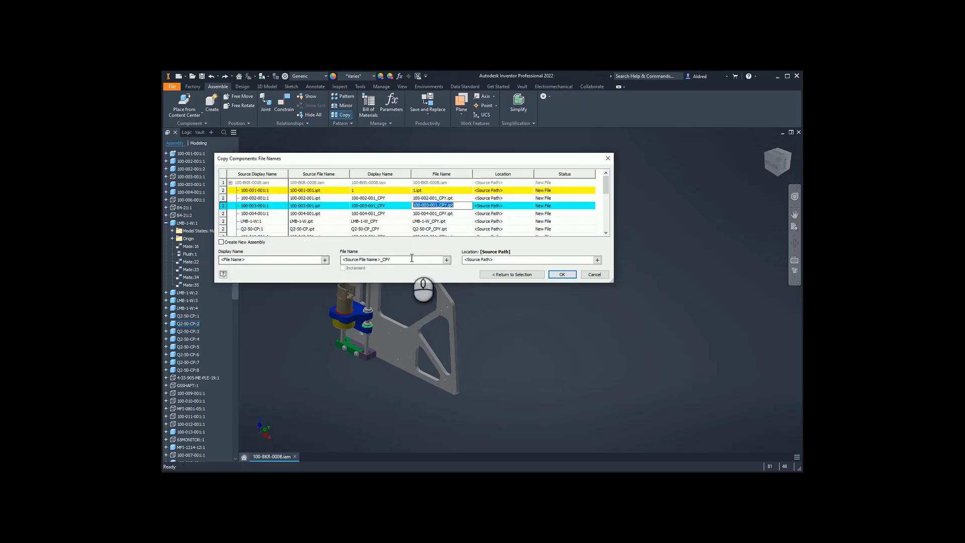
Step: Enable Create New Assembly and set the file naming scheme of the copies to <Assembly Name><Source File Name>_CPY
{"action": "left_click", "coordinate": [221, 242]}
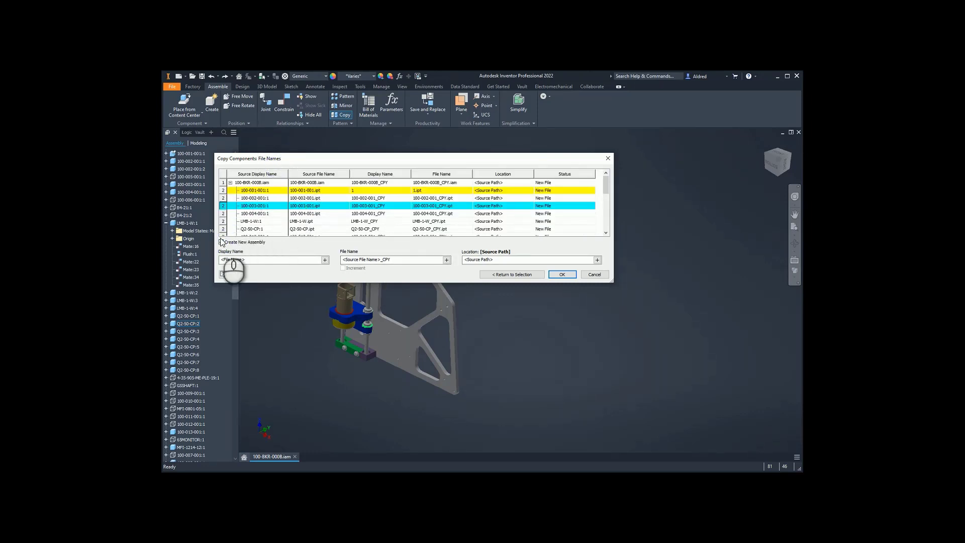
{"action": "left_click", "coordinate": [325, 260]}
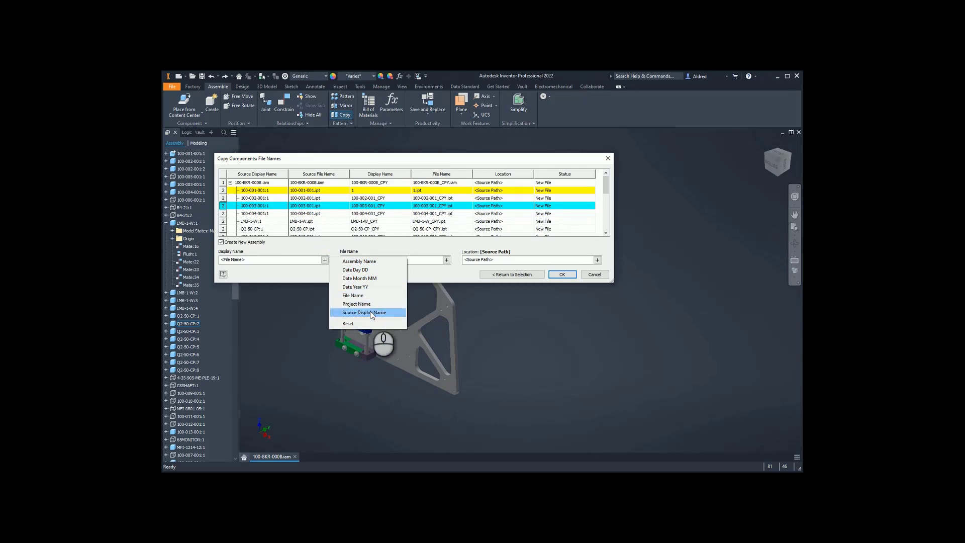
{"action": "left_click", "coordinate": [351, 323]}
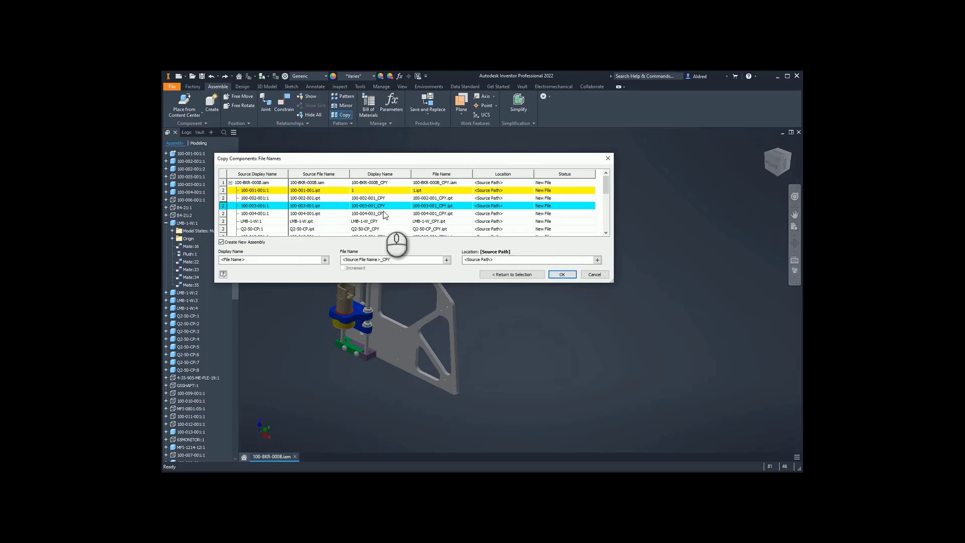
{"action": "left_click", "coordinate": [447, 260]}
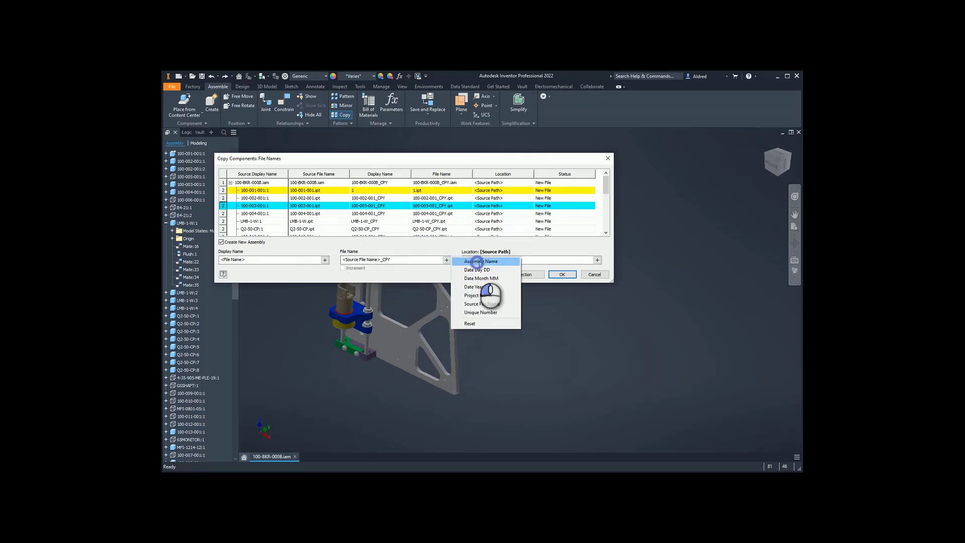
{"action": "left_click", "coordinate": [478, 261]}
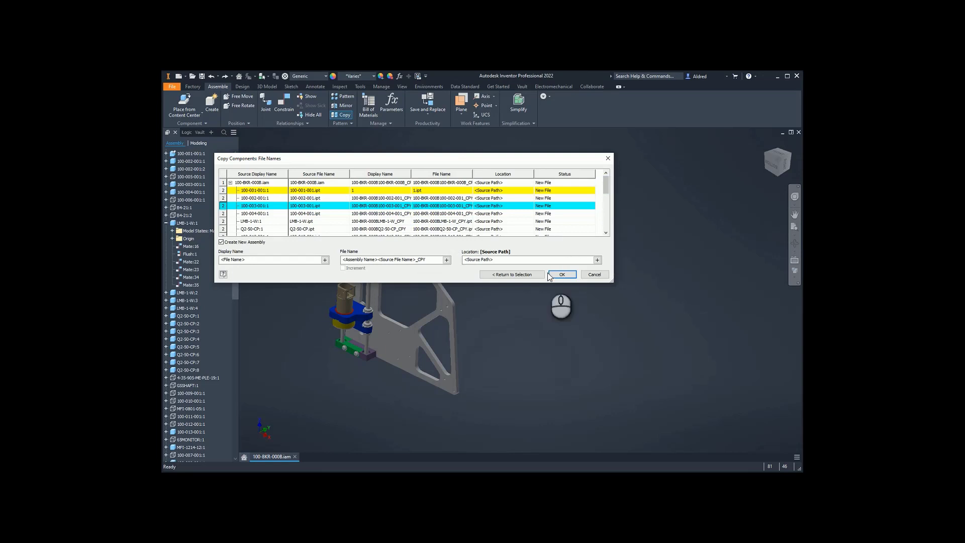
Step: Return to the component selection, set the whole 100-BKR-000B.iam assembly to the reuse status, and turn off Create New Assembly for the copy
{"action": "left_click", "coordinate": [511, 274]}
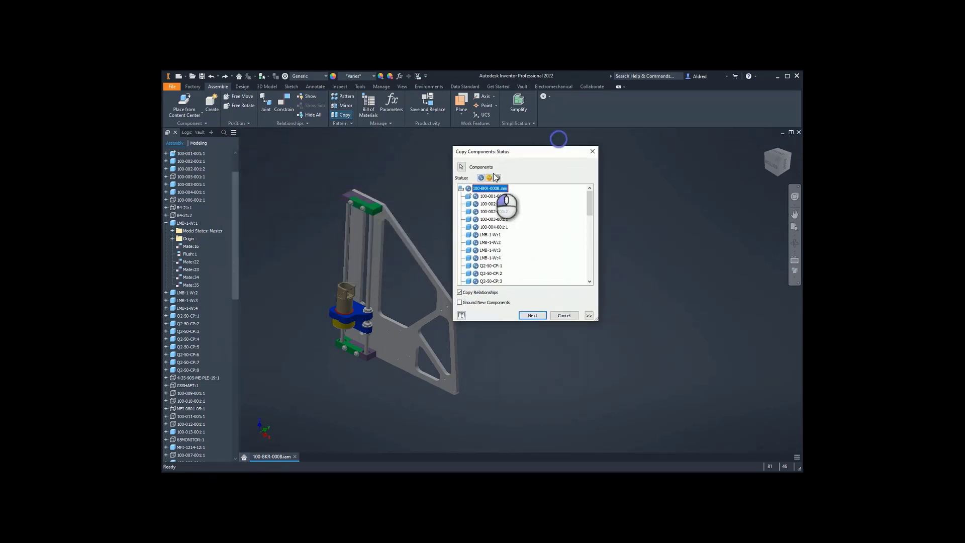
{"action": "left_click", "coordinate": [490, 178]}
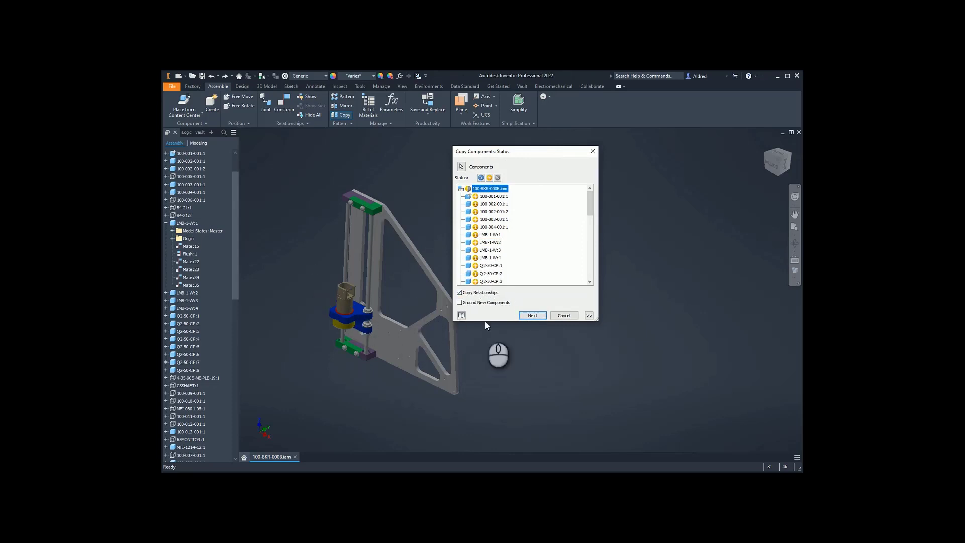
{"action": "left_click", "coordinate": [533, 315]}
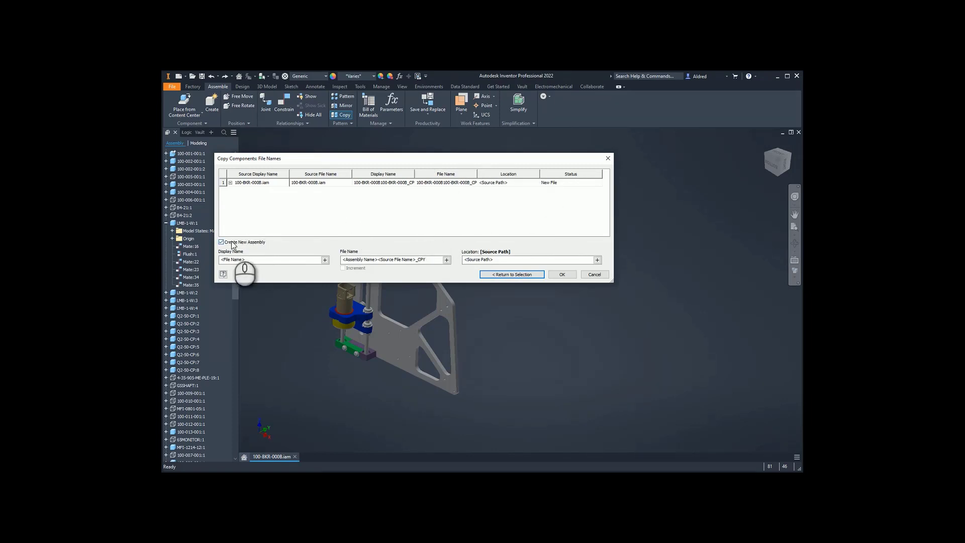
{"action": "left_click", "coordinate": [221, 242]}
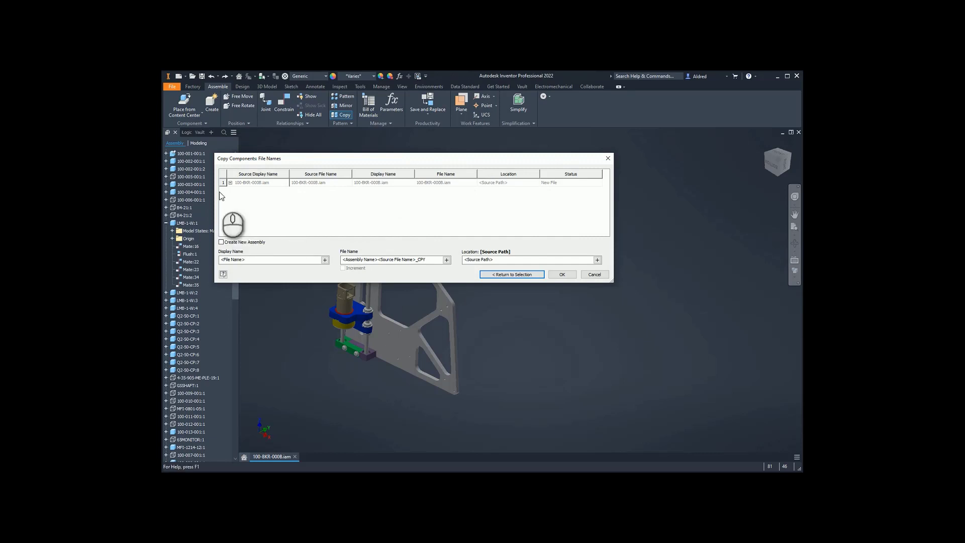
Step: Confirm the copy and place the reused components beside the original in the current assembly
{"action": "left_click", "coordinate": [166, 223]}
{"action": "left_click_drag", "start_coordinate": [317, 159], "coordinate": [321, 156]}
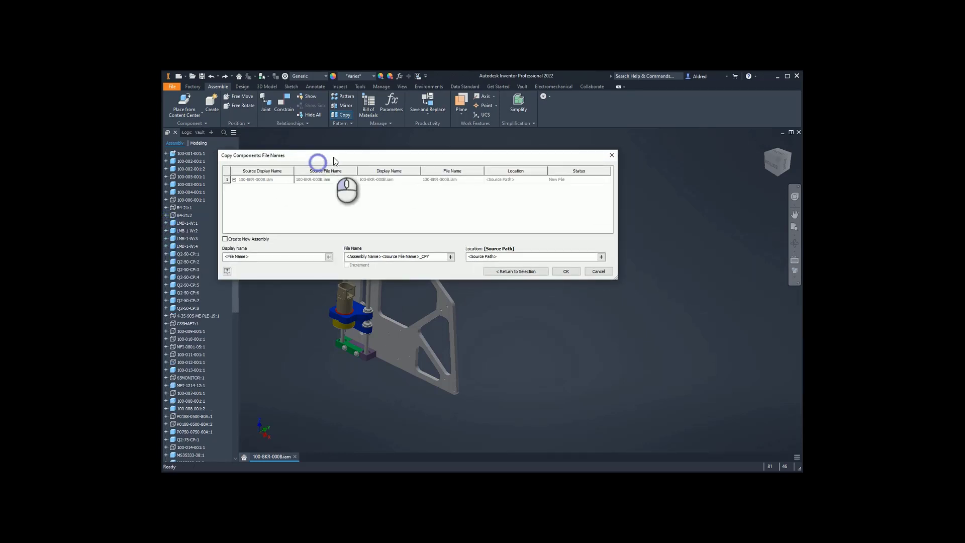
{"action": "left_click", "coordinate": [574, 272]}
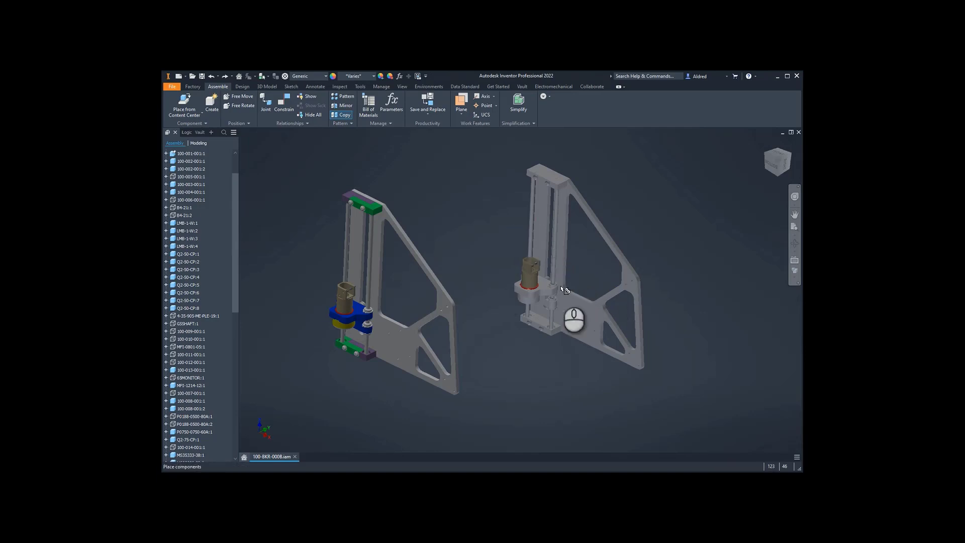
{"action": "left_click", "coordinate": [327, 352]}
Step: Locate the copied large side plate in the assembly browser
{"action": "left_click_drag", "start_coordinate": [235, 241], "coordinate": [248, 454]}
{"action": "left_click", "coordinate": [577, 215]}
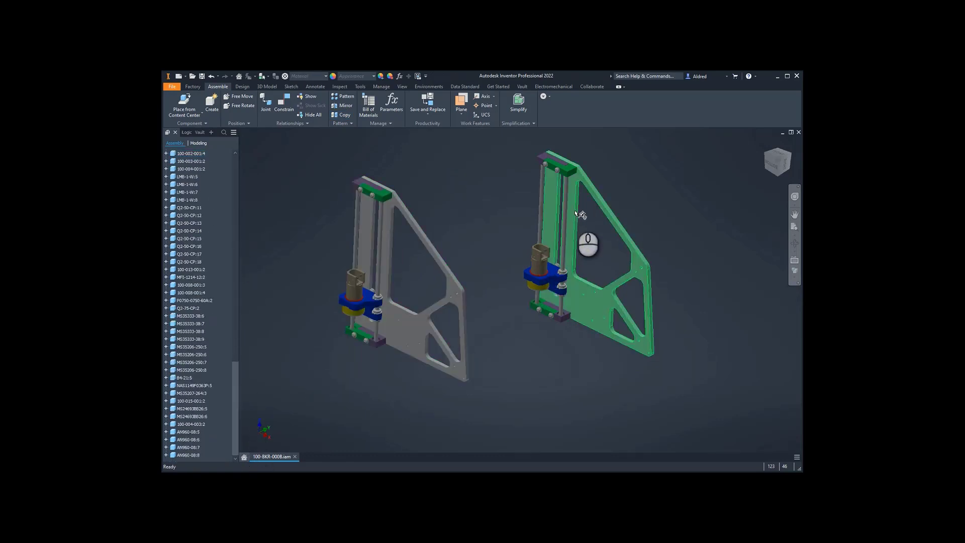
{"action": "right_click", "coordinate": [573, 213]}
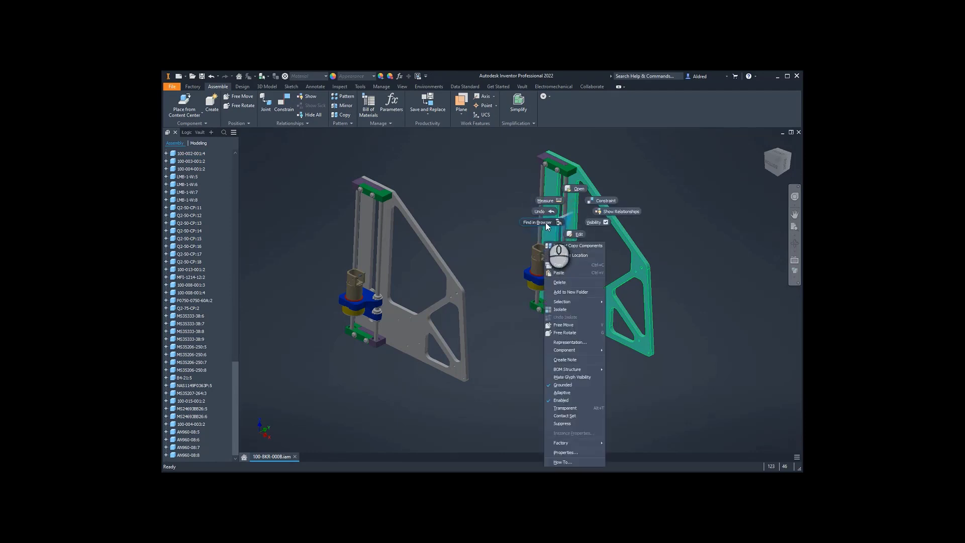
{"action": "left_click", "coordinate": [541, 221]}
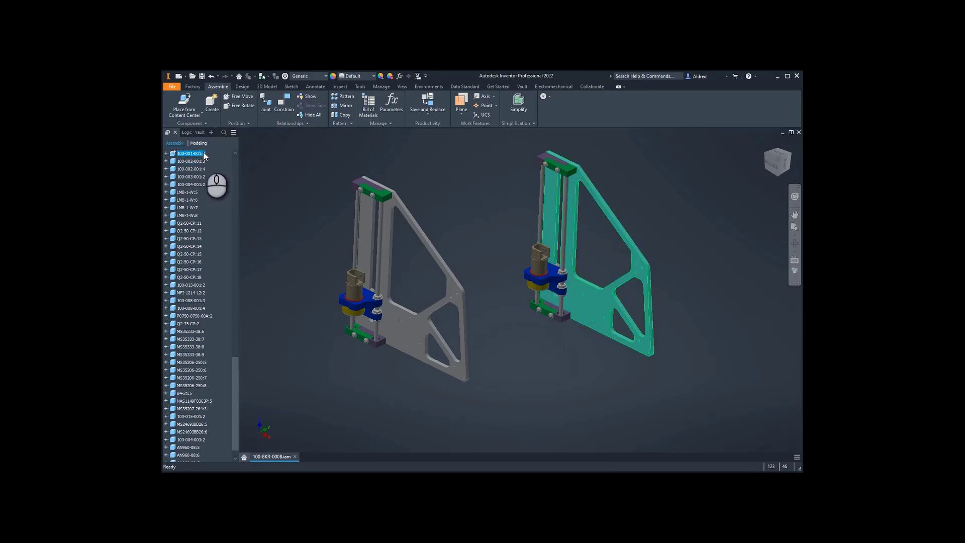
Step: Select all occurrences of the side plate to compare the original with the copy, and clear the selection
{"action": "left_click", "coordinate": [551, 191]}
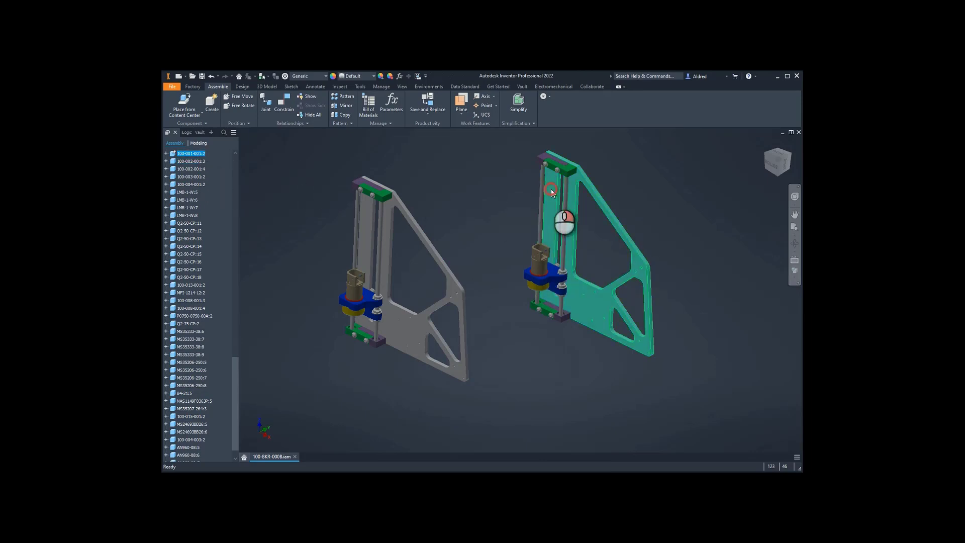
{"action": "right_click", "coordinate": [552, 192]}
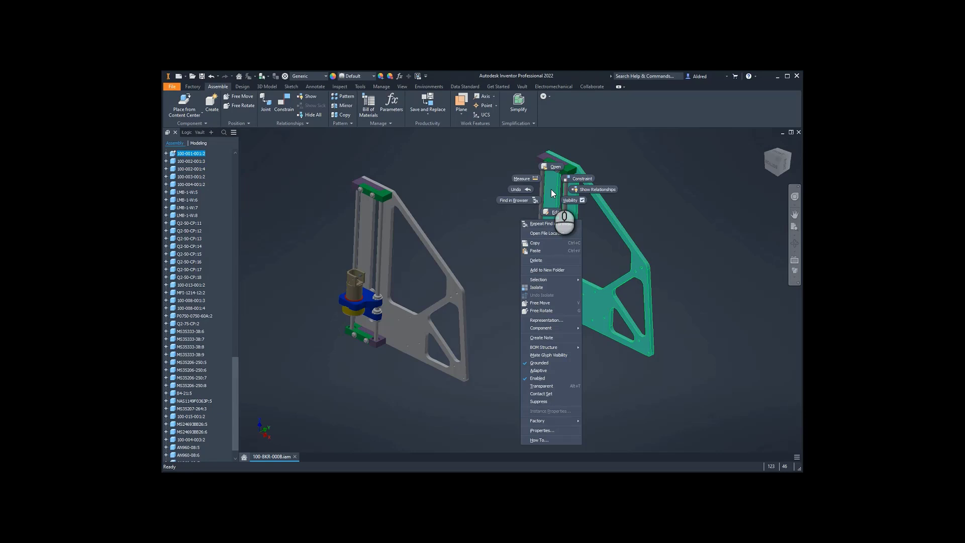
{"action": "mouse_move", "coordinate": [555, 279]}
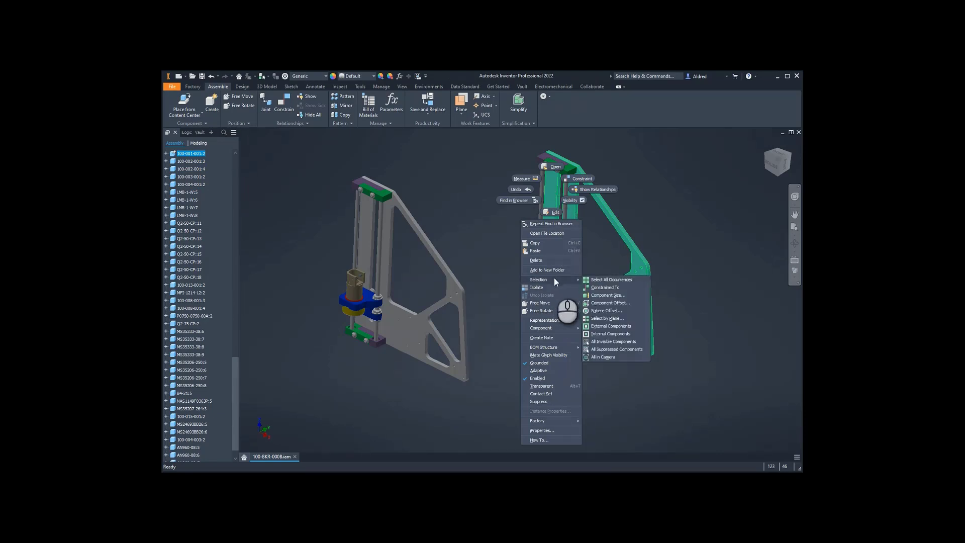
{"action": "left_click", "coordinate": [606, 280]}
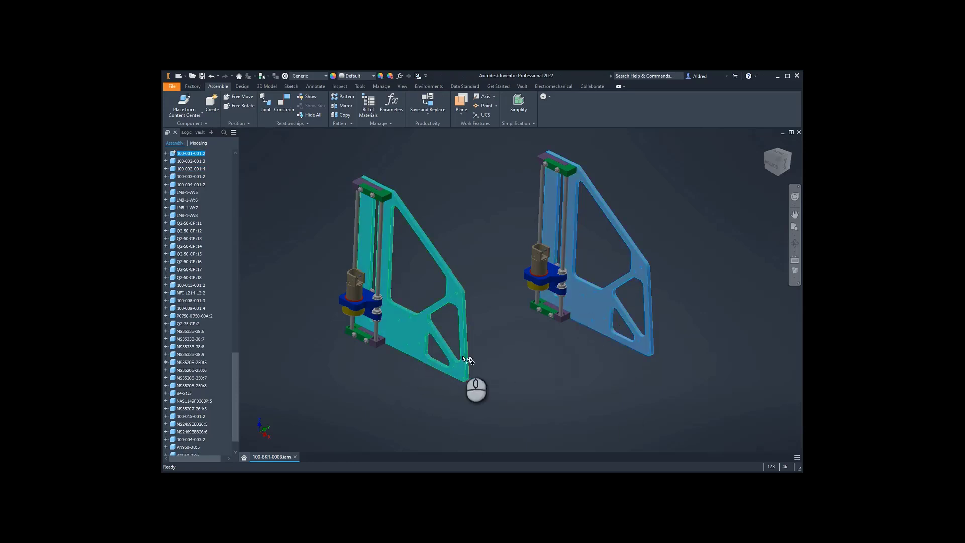
{"action": "middle_click_drag", "start_coordinate": [493, 332], "coordinate": [491, 344]}
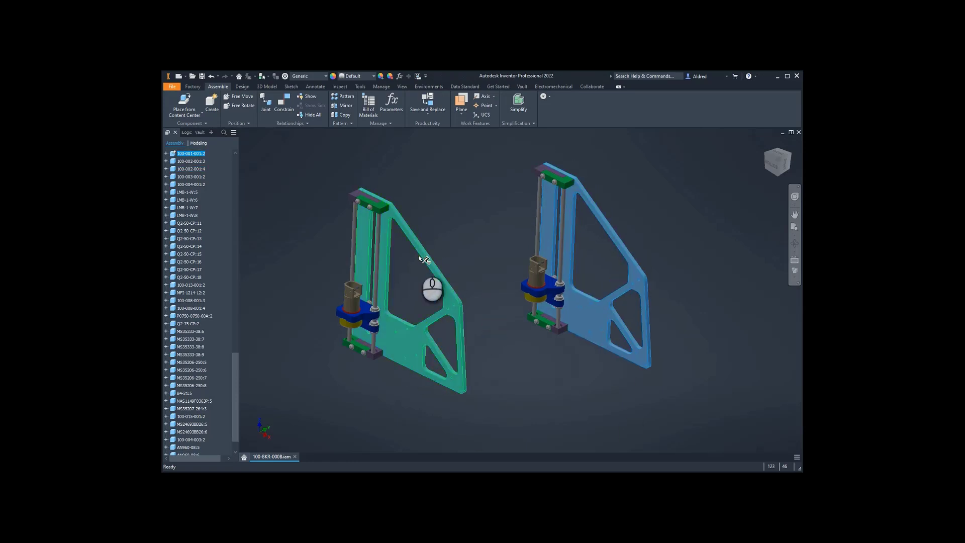
{"action": "scroll", "coordinate": [417, 257], "scroll_direction": "up", "scroll_amount": 5}
{"action": "middle_click_drag", "start_coordinate": [410, 264], "coordinate": [430, 261]}
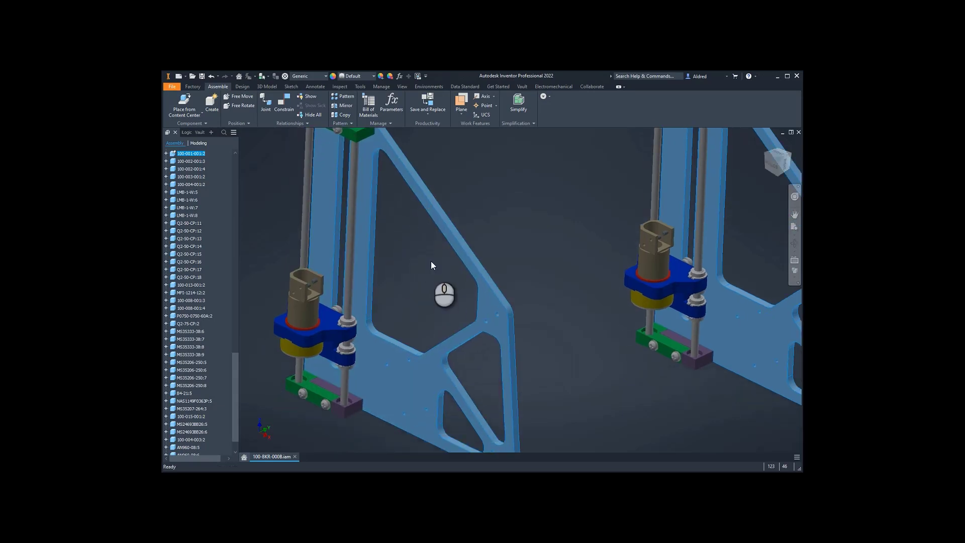
{"action": "scroll", "coordinate": [570, 291], "scroll_direction": "down", "scroll_amount": 4}
{"action": "middle_click_drag", "start_coordinate": [570, 291], "coordinate": [515, 257]}
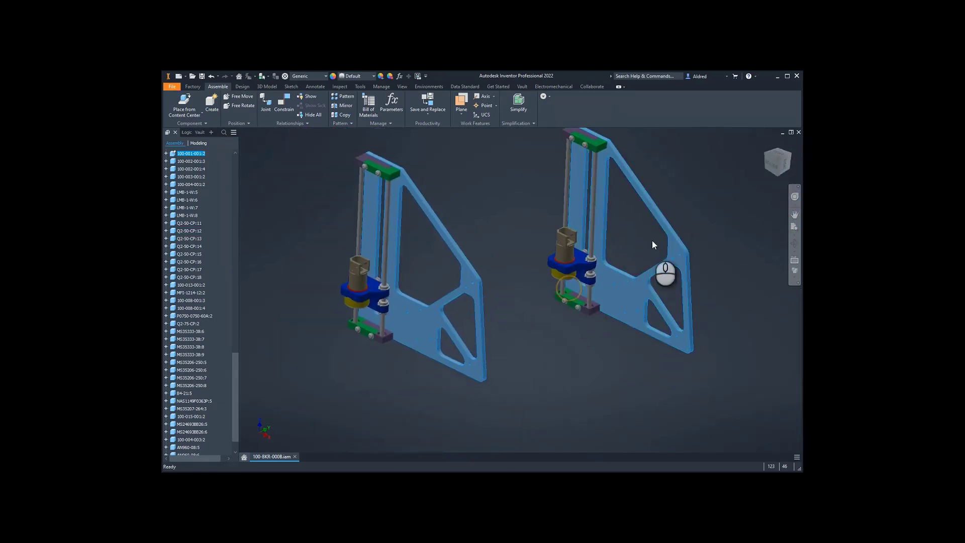
{"action": "left_click", "coordinate": [473, 193]}
{"action": "middle_click_drag", "start_coordinate": [474, 196], "coordinate": [445, 211]}
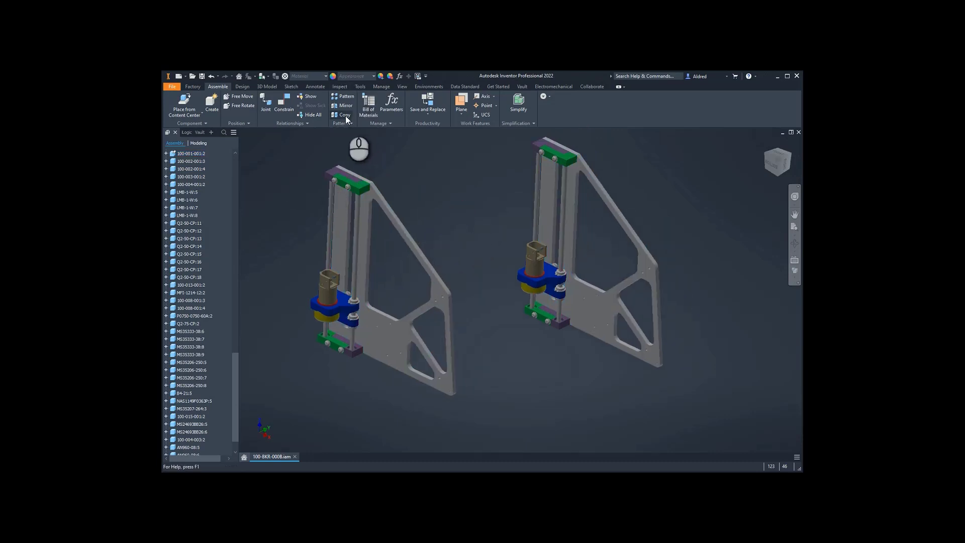
Step: Start copying the original set of components with the reuse status and enable Create New Assembly
{"action": "left_click_drag", "start_coordinate": [508, 412], "coordinate": [265, 133]}
{"action": "left_click", "coordinate": [352, 115]}
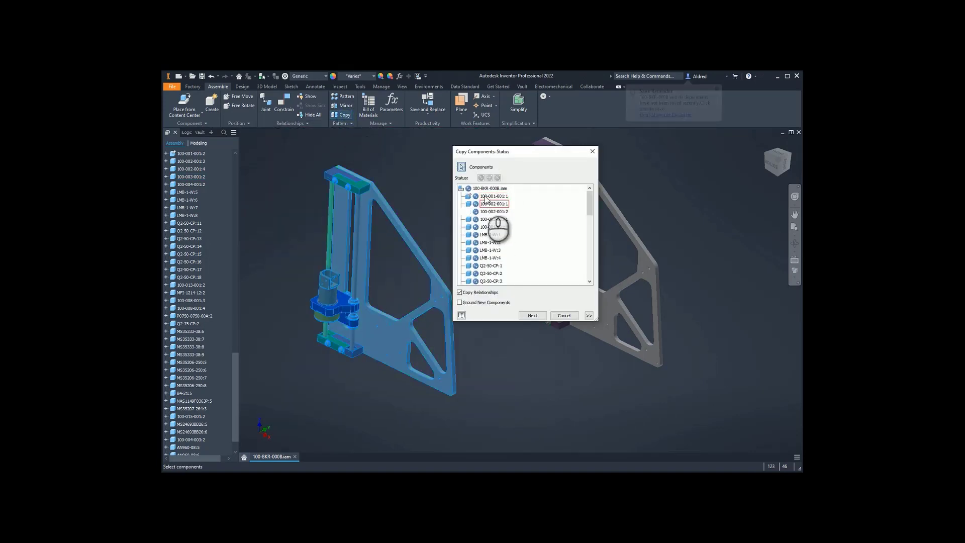
{"action": "left_click", "coordinate": [470, 190]}
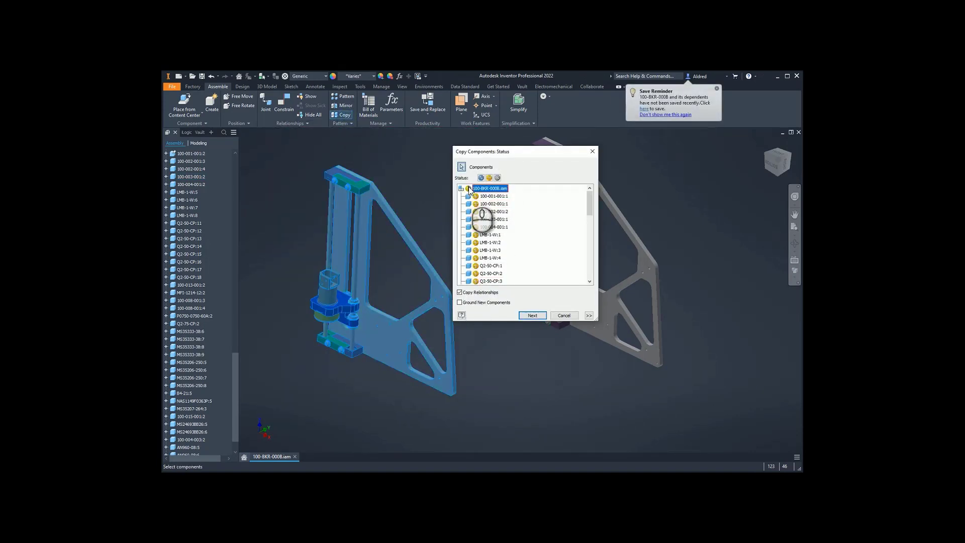
{"action": "left_click", "coordinate": [533, 315]}
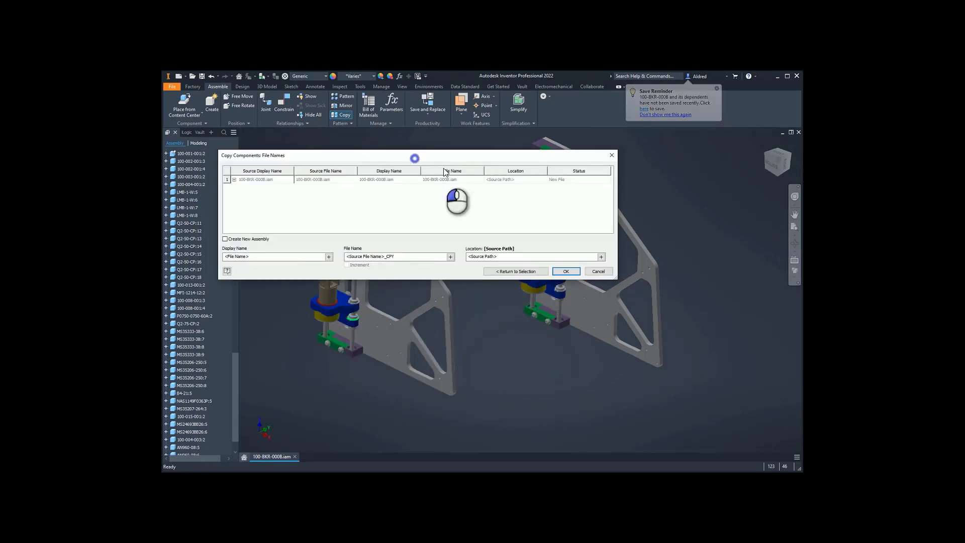
{"action": "left_click_drag", "start_coordinate": [415, 156], "coordinate": [458, 167]}
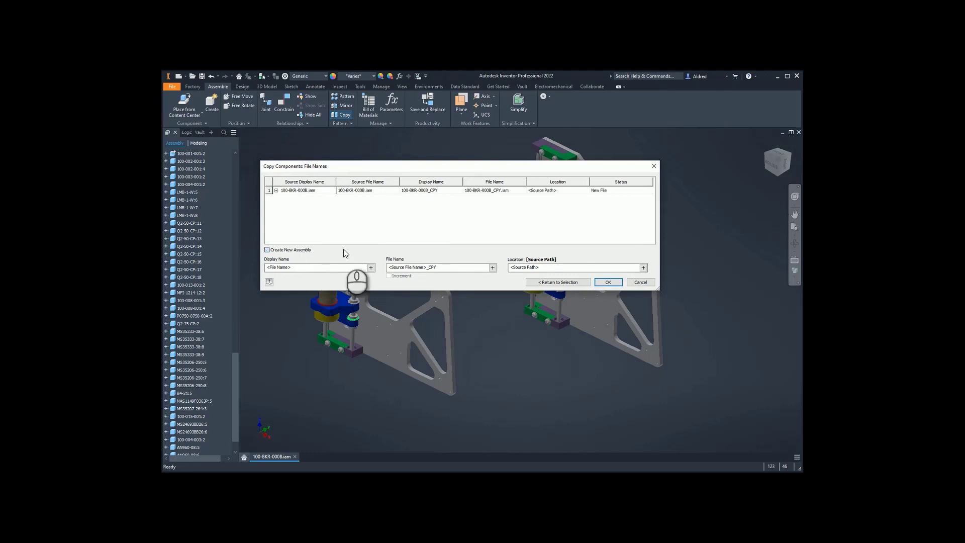
{"action": "left_click", "coordinate": [267, 250]}
Step: Return to the component selection, set the whole assembly to the copy status, and proceed to the file names
{"action": "left_click", "coordinate": [544, 283]}
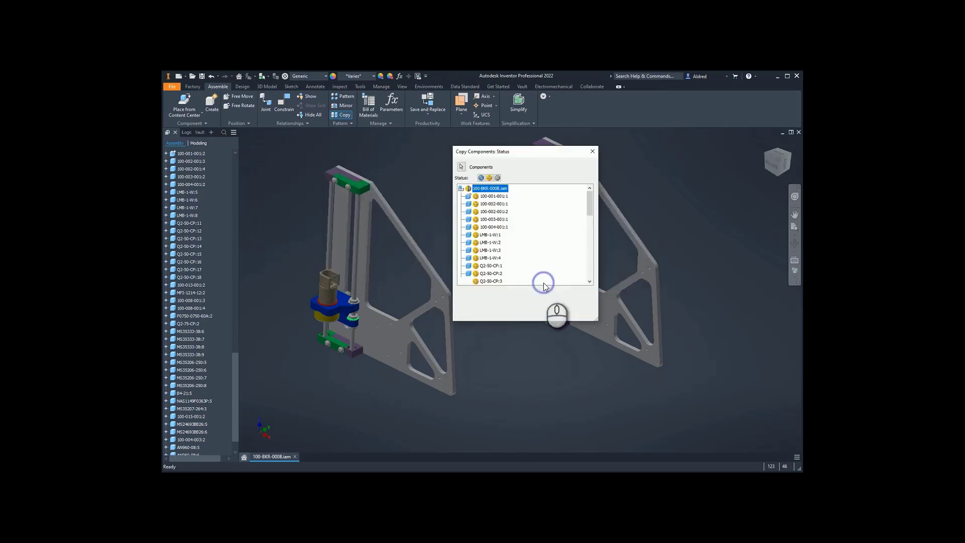
{"action": "left_click", "coordinate": [471, 190]}
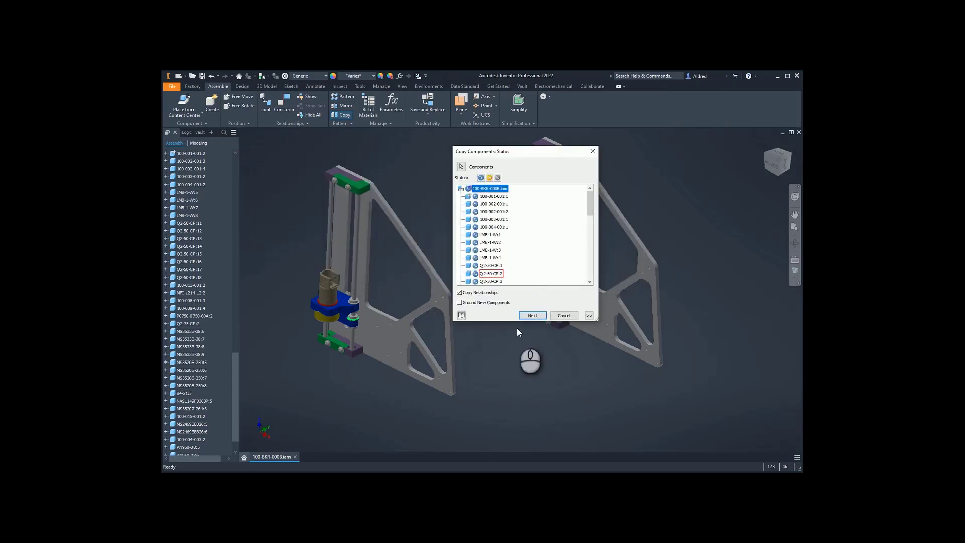
{"action": "left_click", "coordinate": [533, 316]}
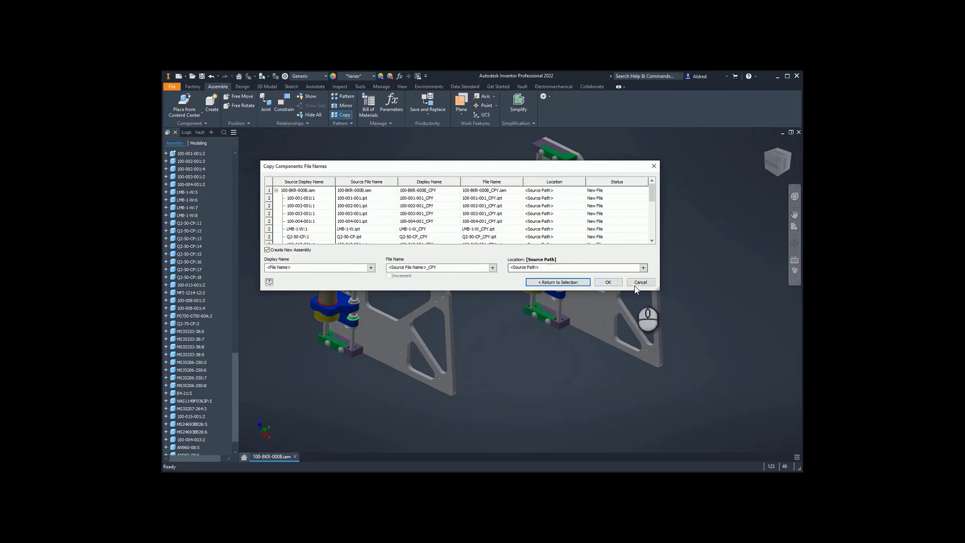
Step: Cancel the Copy Components operation without creating the new assembly
{"action": "left_click", "coordinate": [608, 282]}
{"action": "left_click", "coordinate": [512, 253]}
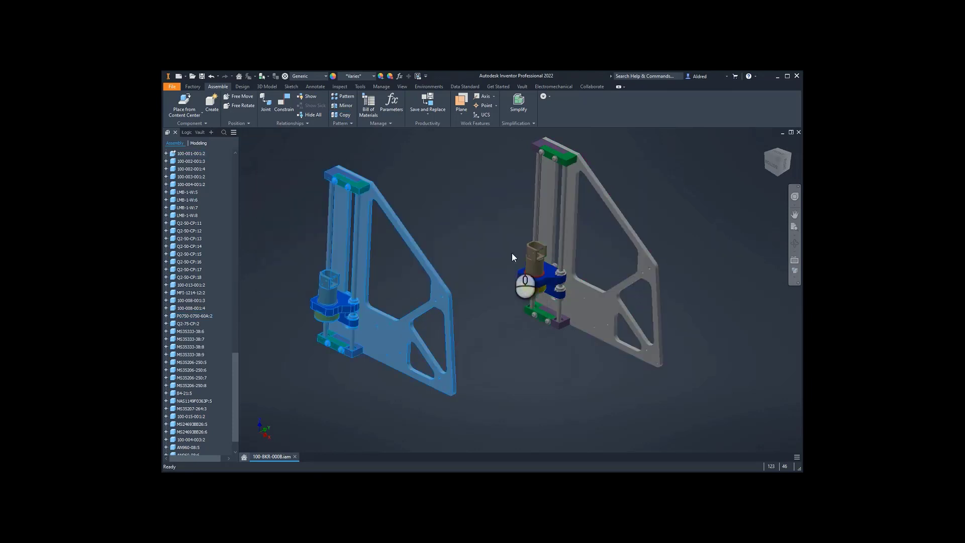
Step: Window-select the whole second set of components and paste a duplicate of it into the empty space beside it
{"action": "middle_click_drag", "start_coordinate": [511, 252], "coordinate": [387, 266]}
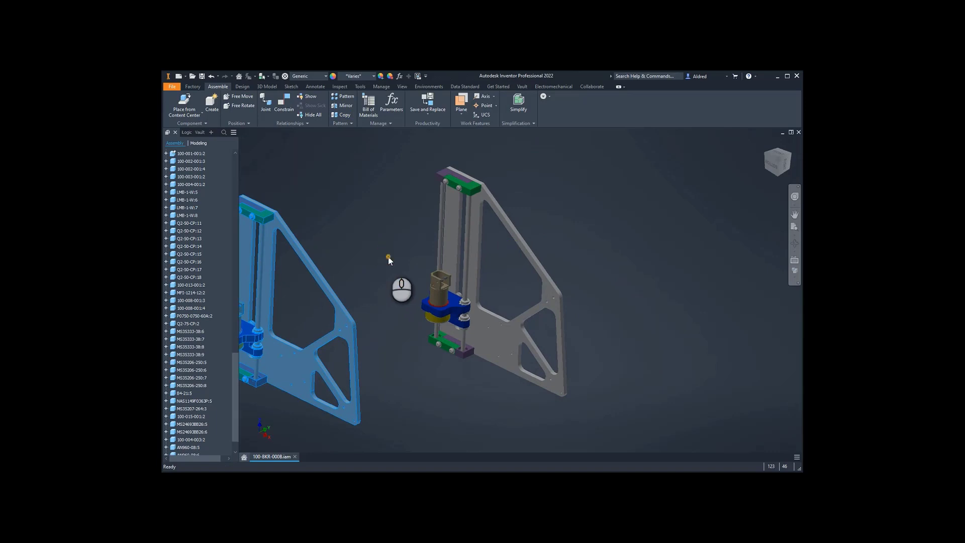
{"action": "middle_click_drag", "start_coordinate": [440, 301], "coordinate": [555, 383], "text": "shift"}
{"action": "left_click_drag", "start_coordinate": [575, 418], "coordinate": [339, 137]}
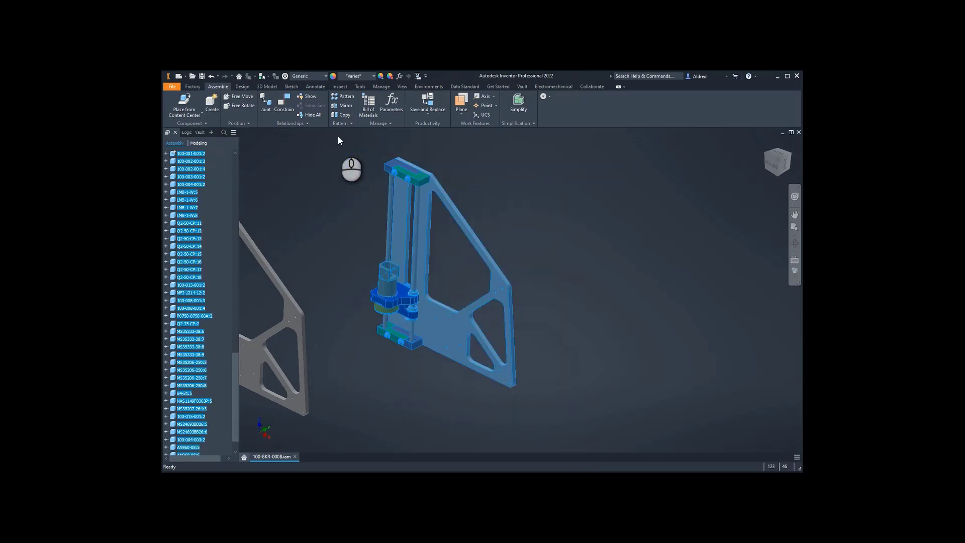
{"action": "middle_click_drag", "start_coordinate": [447, 261], "coordinate": [477, 270], "text": "shift"}
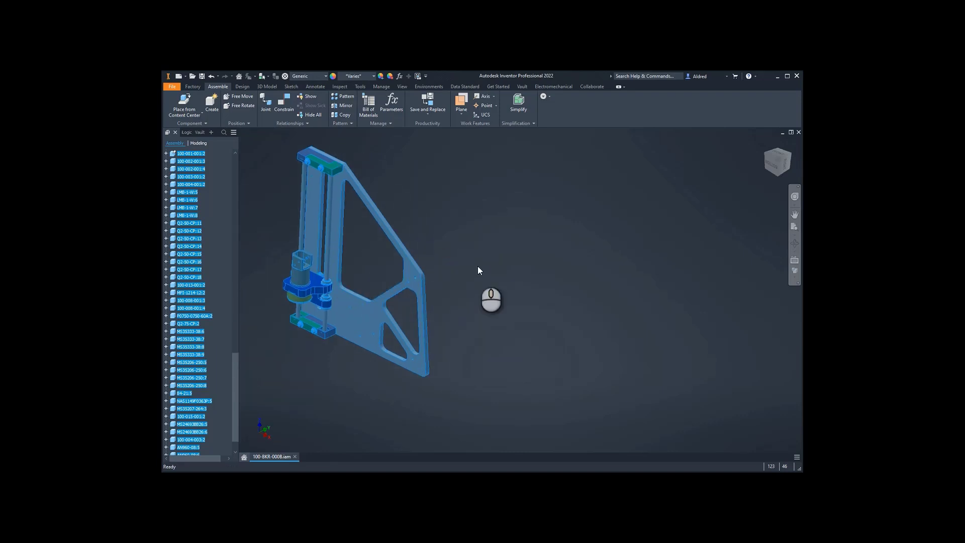
{"action": "key", "text": "ctrl+v"}
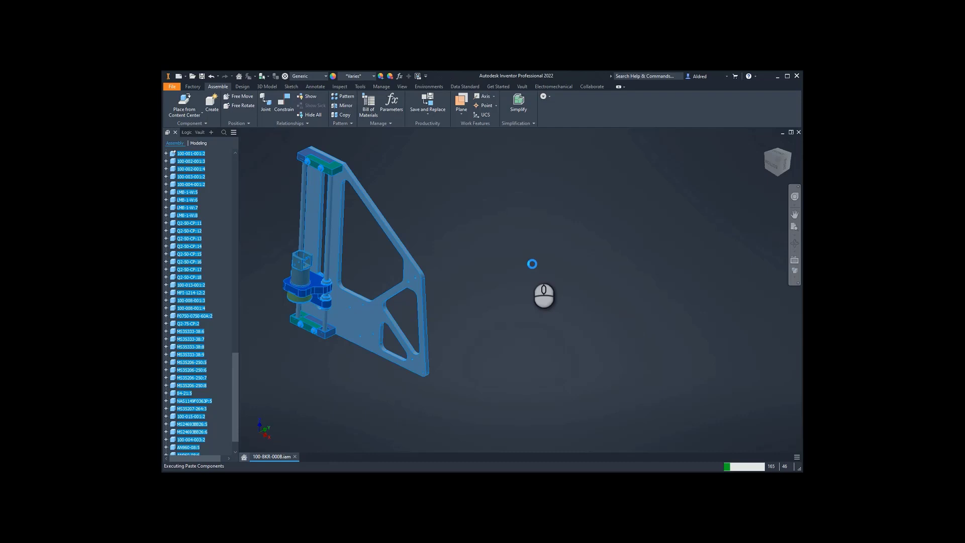
{"action": "left_click", "coordinate": [522, 262]}
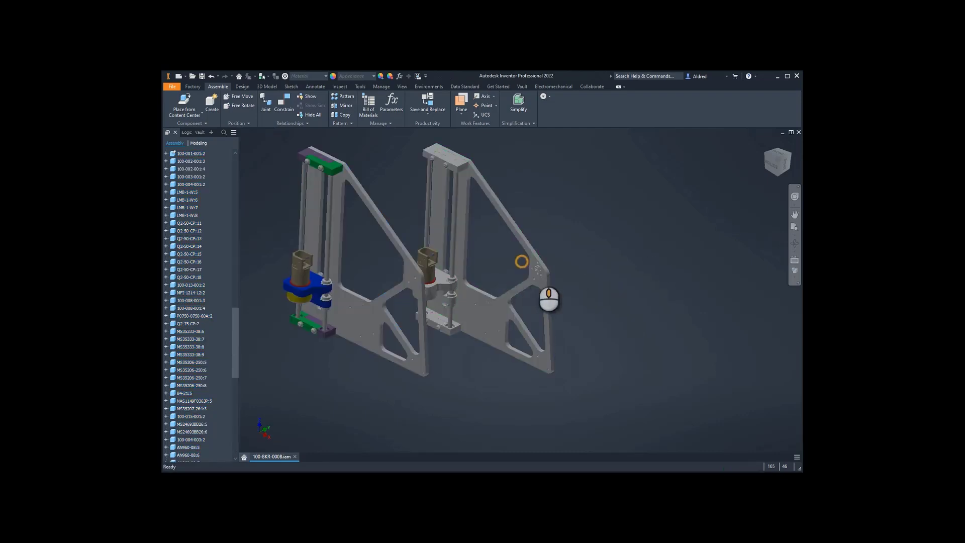
Step: Locate the pasted side plate in the assembly browser, expand it and inspect its mate relationships, then clear the selection
{"action": "right_click", "coordinate": [537, 199]}
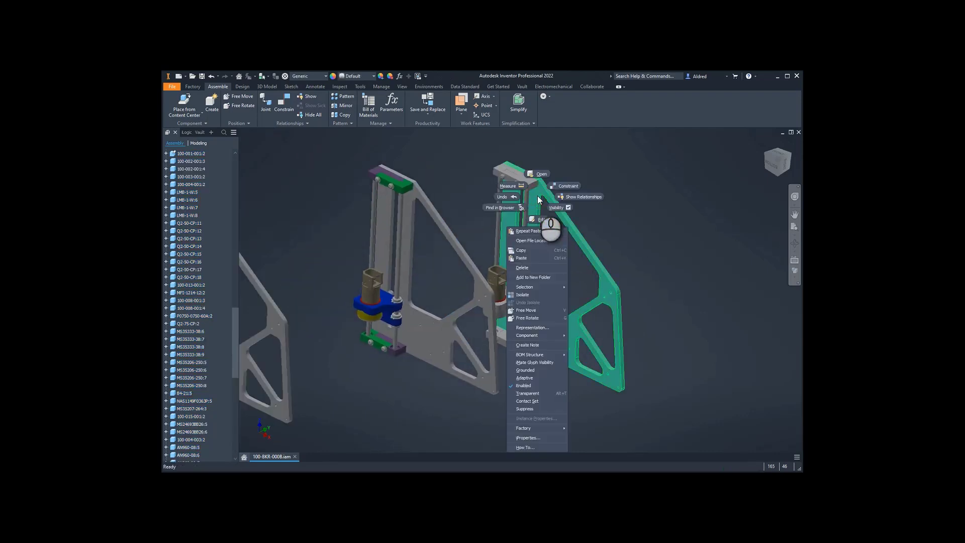
{"action": "left_click", "coordinate": [509, 208]}
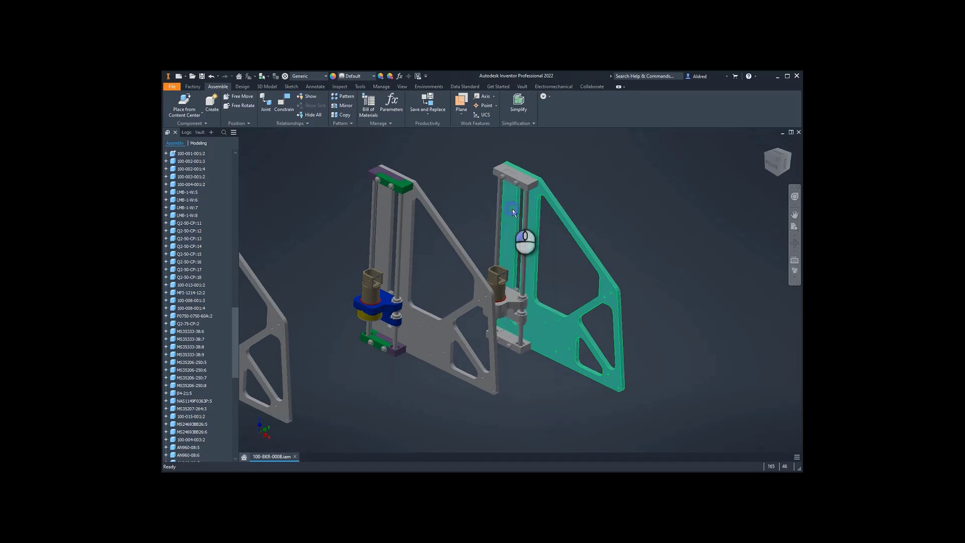
{"action": "left_click", "coordinate": [165, 153]}
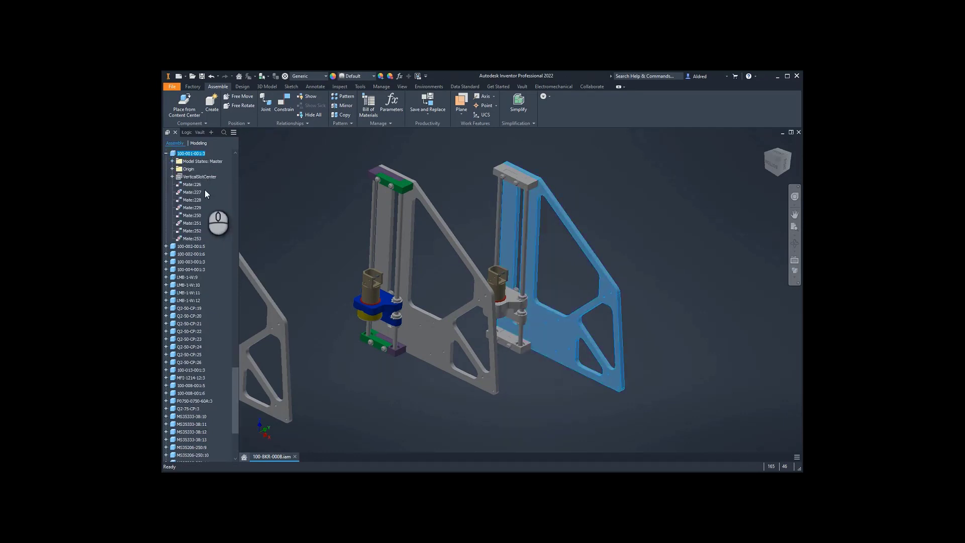
{"action": "left_click", "coordinate": [192, 199]}
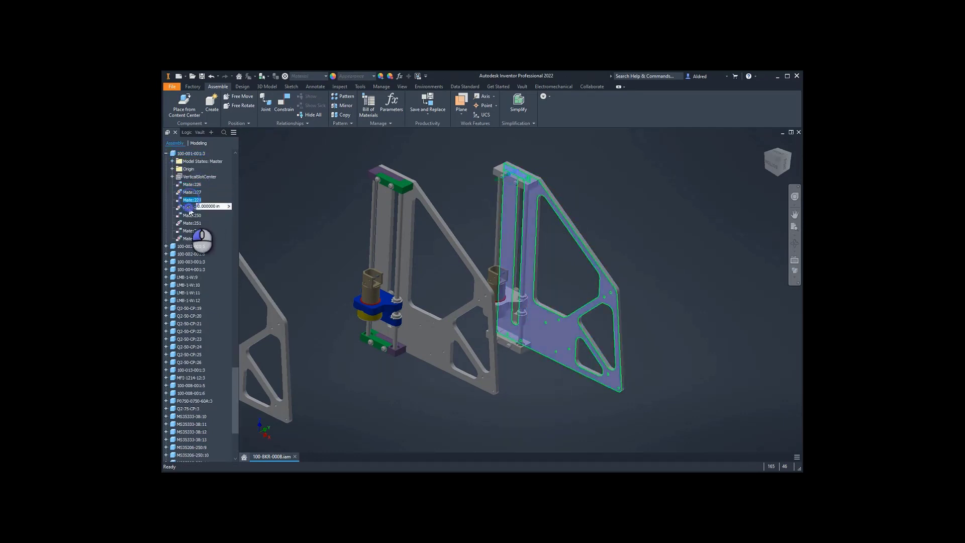
{"action": "left_click", "coordinate": [192, 215]}
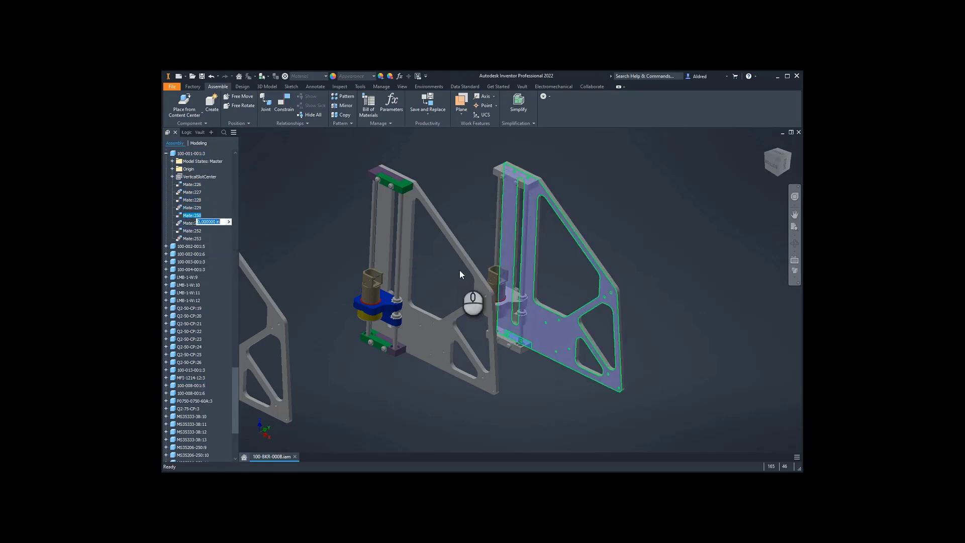
{"action": "middle_click_drag", "start_coordinate": [460, 270], "coordinate": [514, 326]}
{"action": "left_click", "coordinate": [356, 130]}
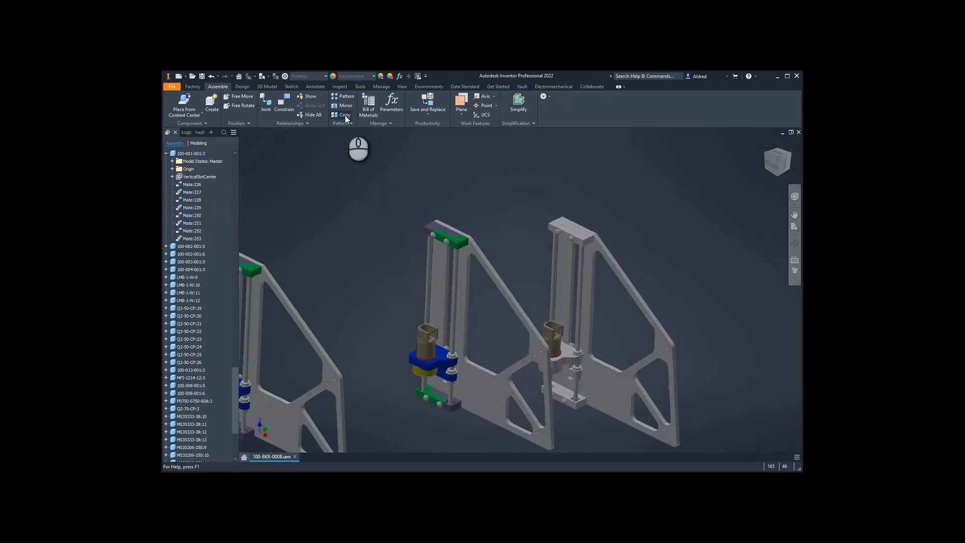
{"action": "middle_click_drag", "start_coordinate": [592, 242], "coordinate": [592, 187]}
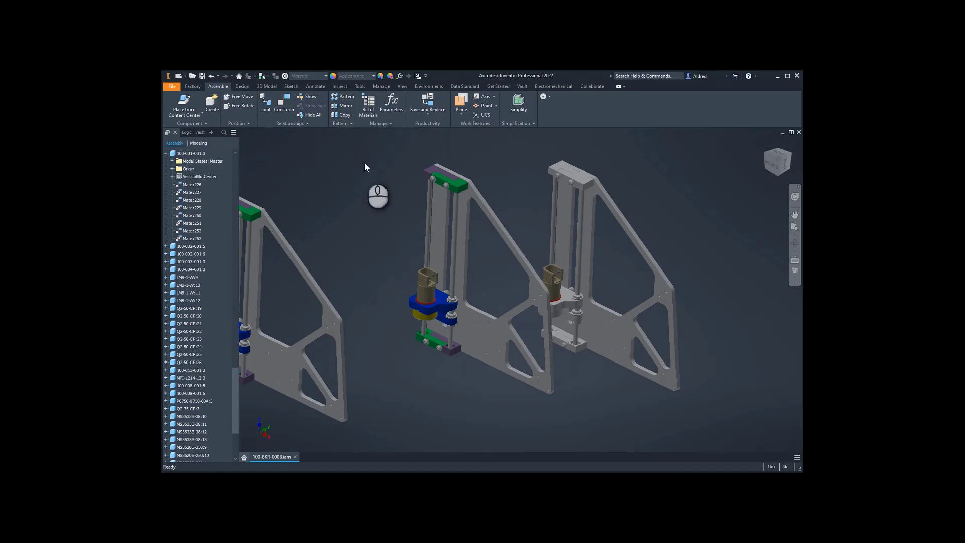
{"action": "middle_click_drag", "start_coordinate": [406, 191], "coordinate": [471, 260]}
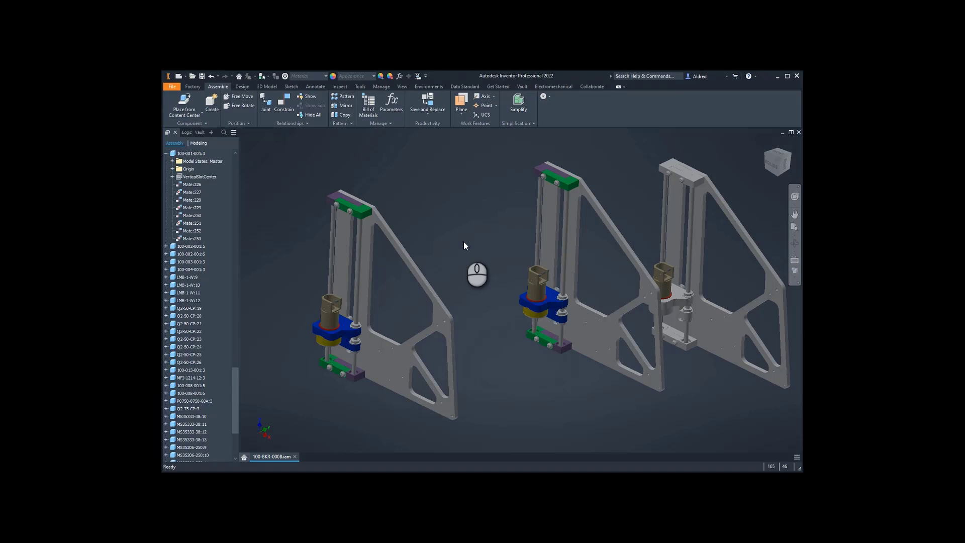
{"action": "middle_click_drag", "start_coordinate": [517, 252], "coordinate": [506, 257]}
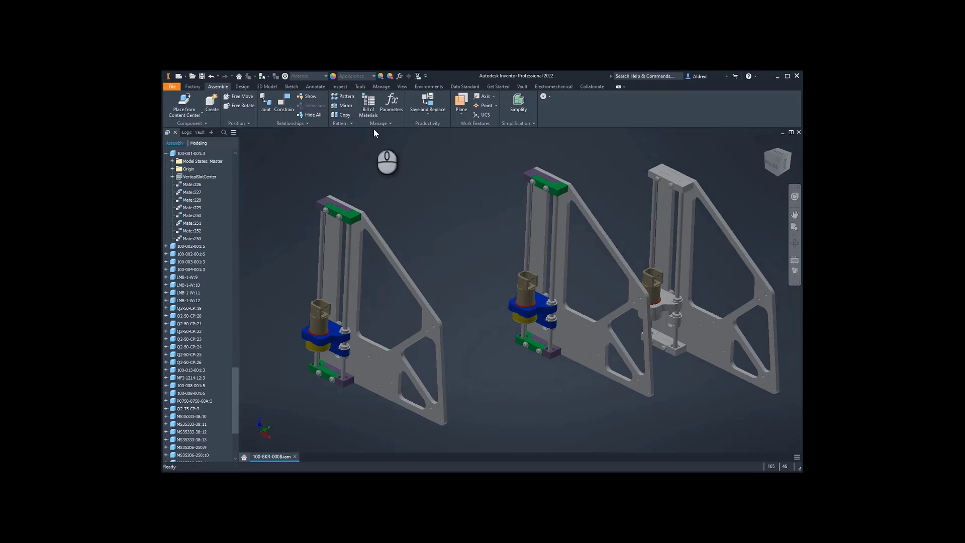